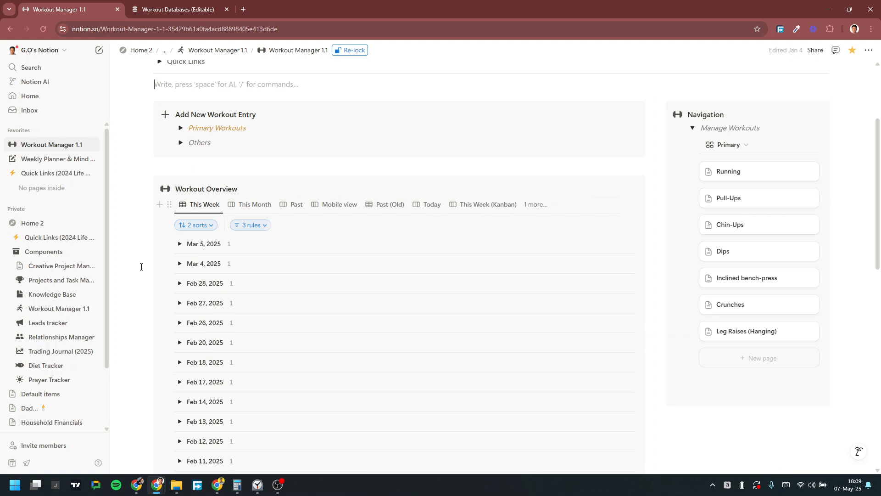
Step: Expand and collapse the Workout Manager 1.1 subpages in the sidebar
{"action": "scroll", "coordinate": [141, 267], "scroll_direction": "down", "scroll_amount": 4}
{"action": "scroll", "coordinate": [142, 269], "scroll_direction": "up", "scroll_amount": 5}
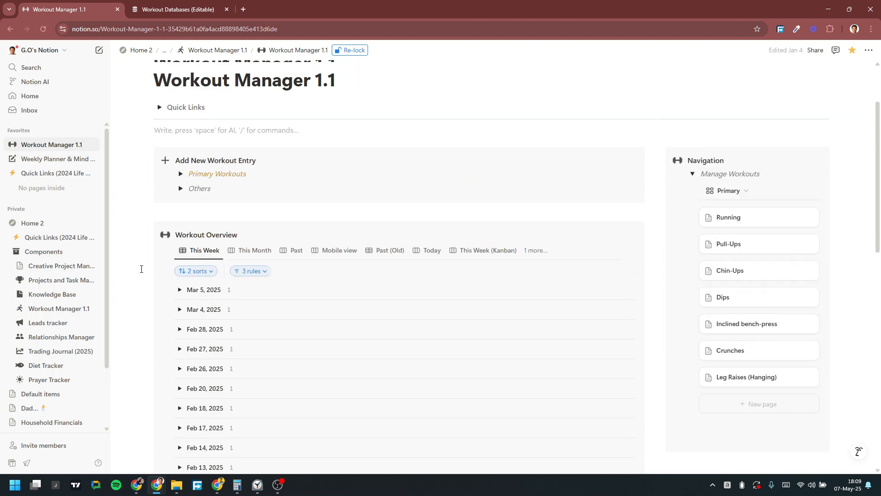
{"action": "scroll", "coordinate": [346, 198], "scroll_direction": "up", "scroll_amount": 2}
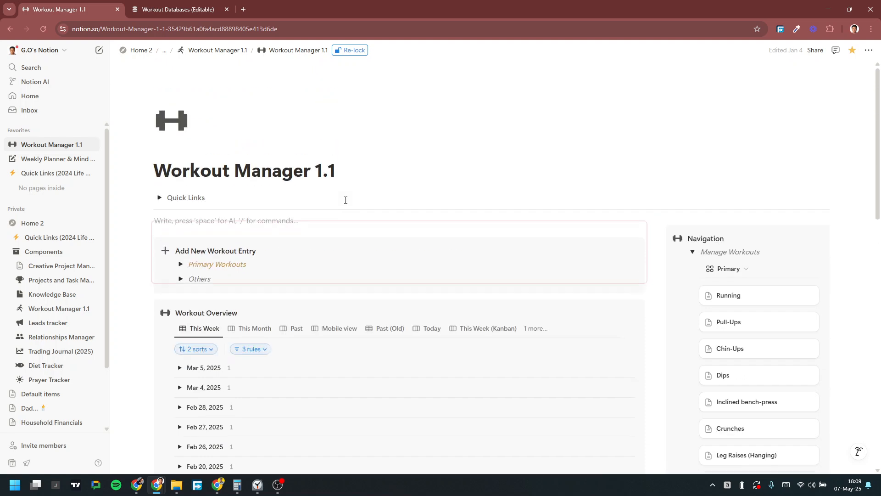
{"action": "scroll", "coordinate": [397, 262], "scroll_direction": "down", "scroll_amount": 3}
{"action": "scroll", "coordinate": [397, 259], "scroll_direction": "up", "scroll_amount": 3}
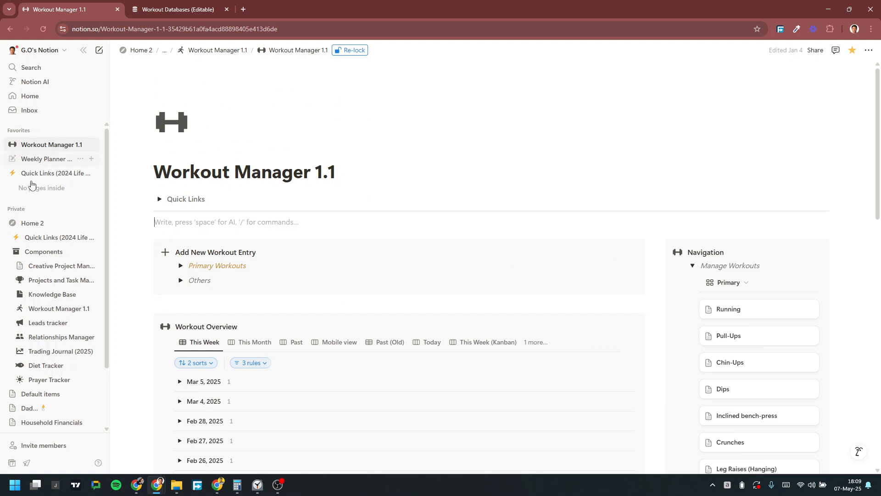
{"action": "left_click", "coordinate": [11, 146]}
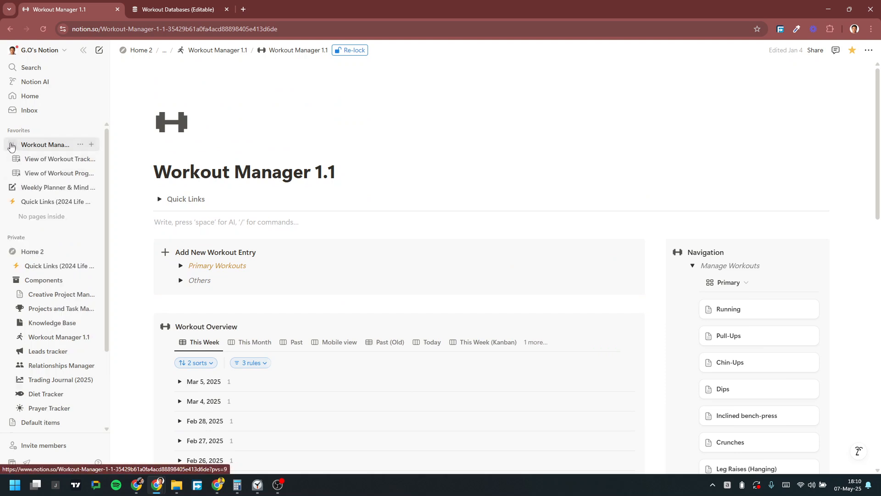
{"action": "left_click", "coordinate": [11, 145]}
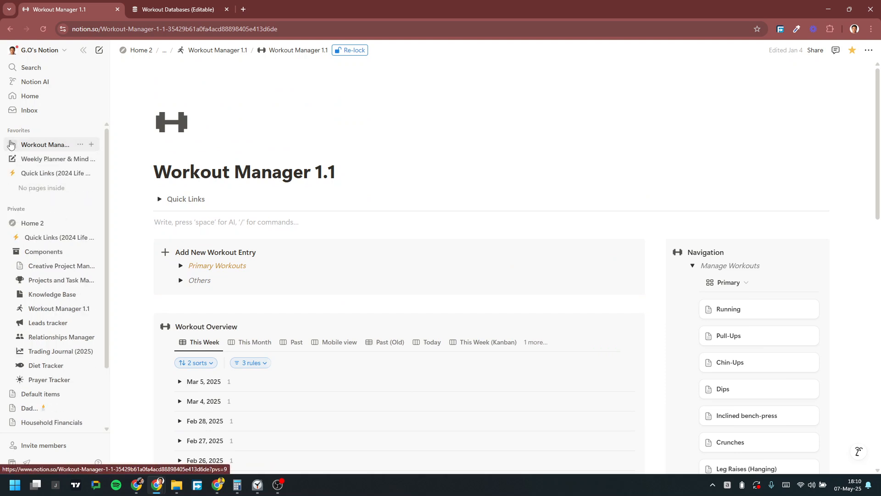
{"action": "scroll", "coordinate": [32, 257], "scroll_direction": "down", "scroll_amount": 1}
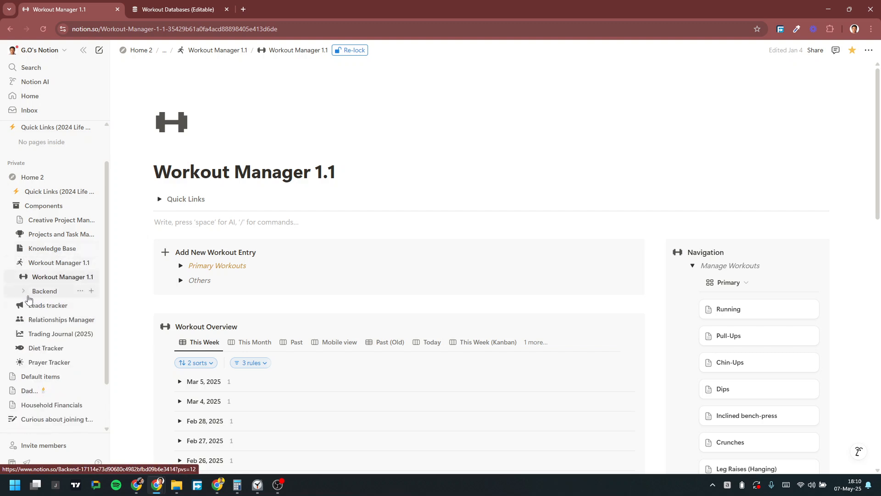
Step: Go to the Workout Databases (Editable) page and expand the Workout Programs and Workout Tracker toggles
{"action": "left_click", "coordinate": [176, 9]}
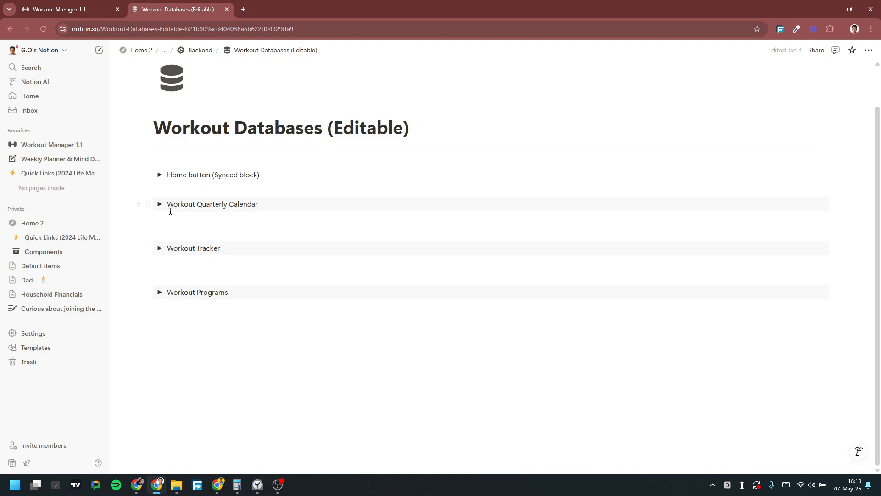
{"action": "left_click_drag", "start_coordinate": [171, 208], "coordinate": [275, 205]}
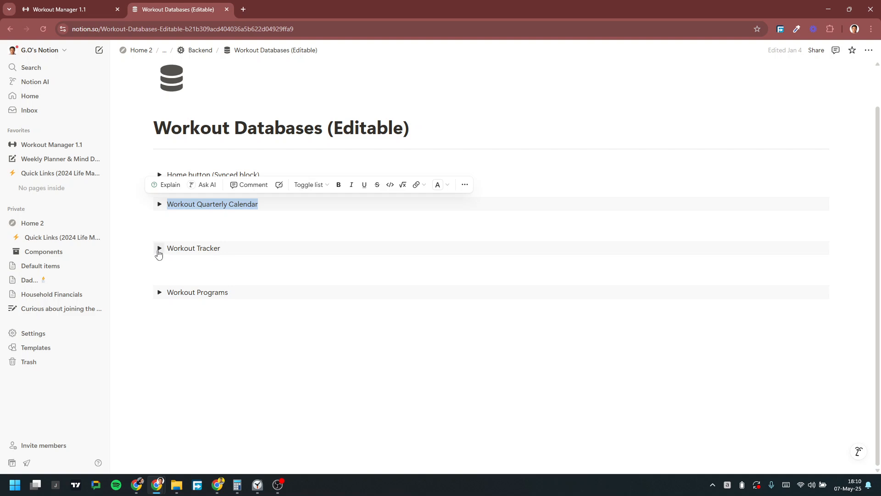
{"action": "left_click", "coordinate": [160, 294]}
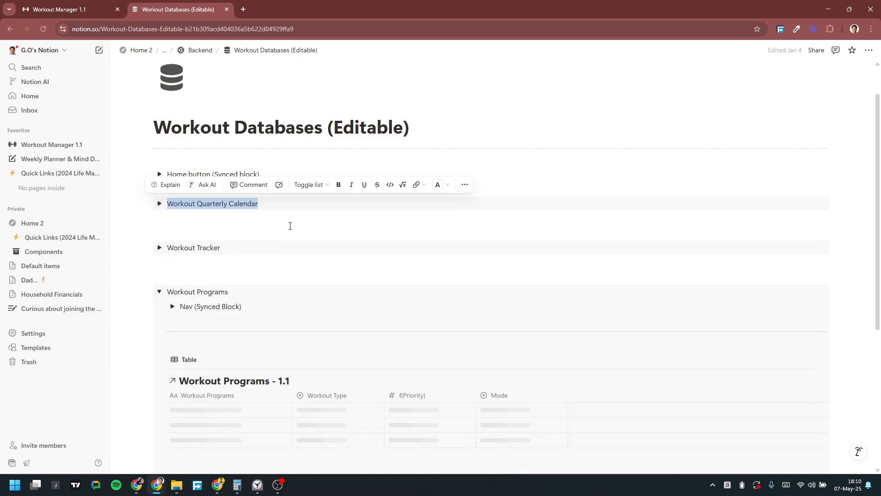
{"action": "scroll", "coordinate": [290, 225], "scroll_direction": "down", "scroll_amount": 2}
{"action": "left_click", "coordinate": [160, 157]}
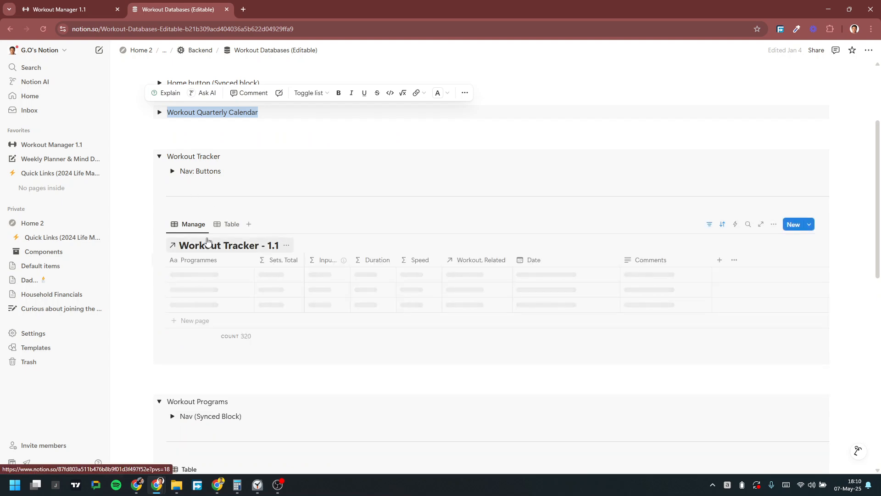
Step: Browse the Workout Tracker table and load more entries until it shows 320 workouts
{"action": "scroll", "coordinate": [266, 200], "scroll_direction": "down", "scroll_amount": 4}
{"action": "scroll", "coordinate": [266, 200], "scroll_direction": "up", "scroll_amount": 6}
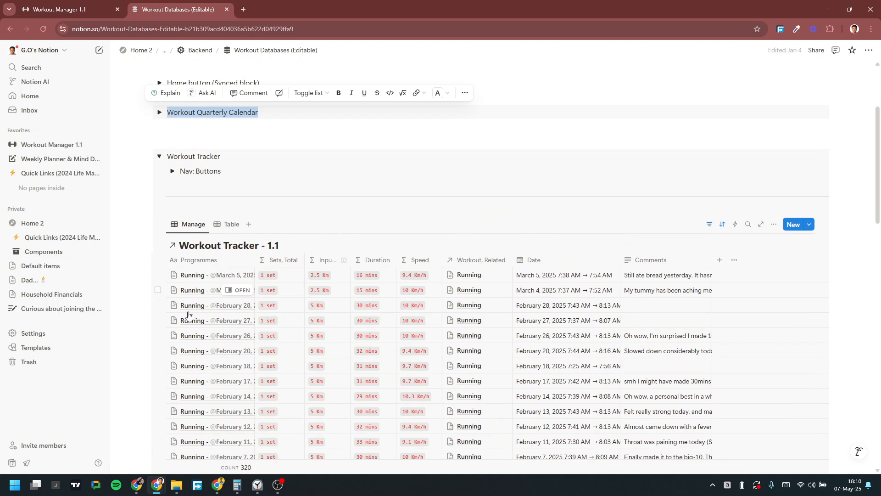
{"action": "scroll", "coordinate": [193, 312], "scroll_direction": "down", "scroll_amount": 12}
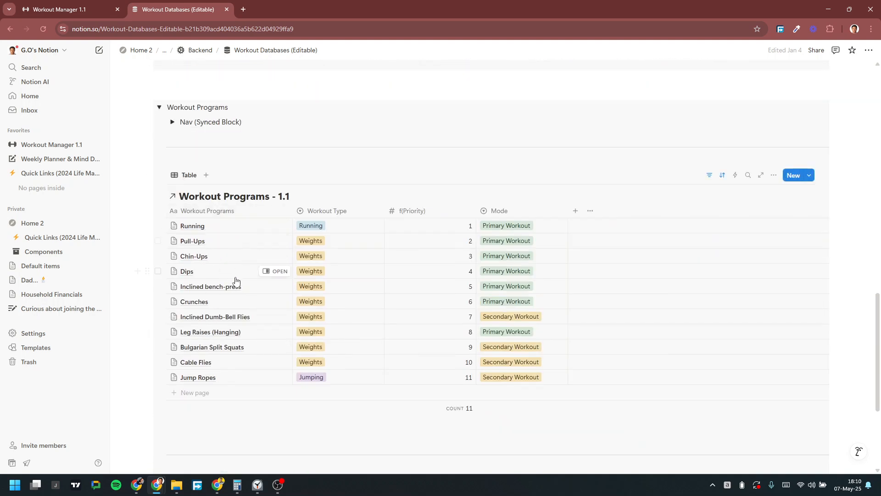
{"action": "scroll", "coordinate": [236, 278], "scroll_direction": "up", "scroll_amount": 5}
{"action": "scroll", "coordinate": [216, 285], "scroll_direction": "down", "scroll_amount": 4}
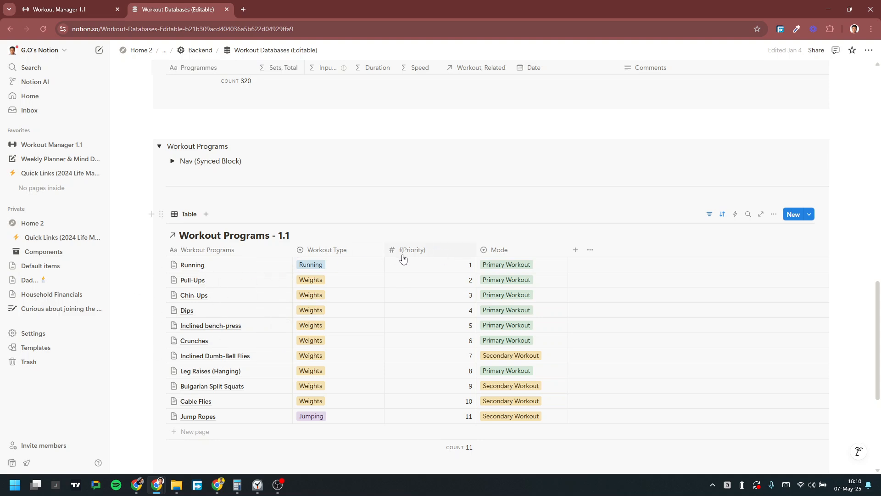
{"action": "scroll", "coordinate": [318, 269], "scroll_direction": "up", "scroll_amount": 1}
{"action": "scroll", "coordinate": [318, 270], "scroll_direction": "up", "scroll_amount": 13}
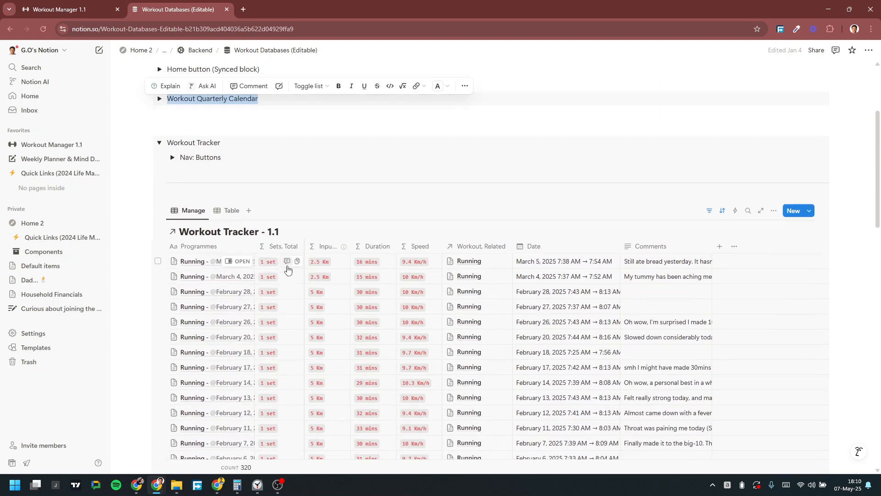
{"action": "scroll", "coordinate": [286, 261], "scroll_direction": "down", "scroll_amount": 2}
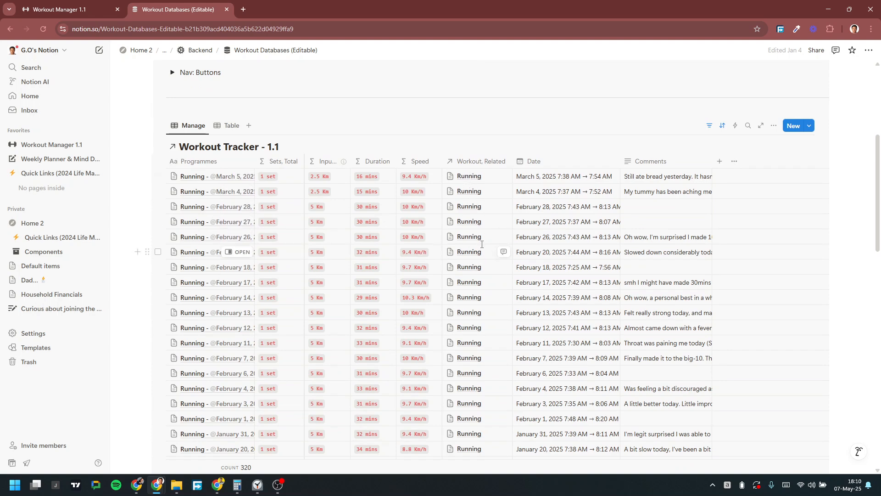
{"action": "scroll", "coordinate": [243, 192], "scroll_direction": "down", "scroll_amount": 4}
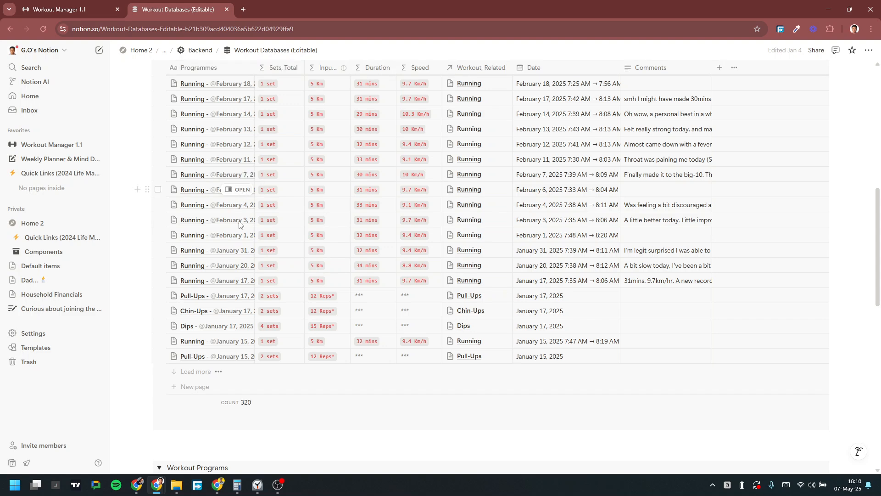
{"action": "scroll", "coordinate": [267, 305], "scroll_direction": "up", "scroll_amount": 2}
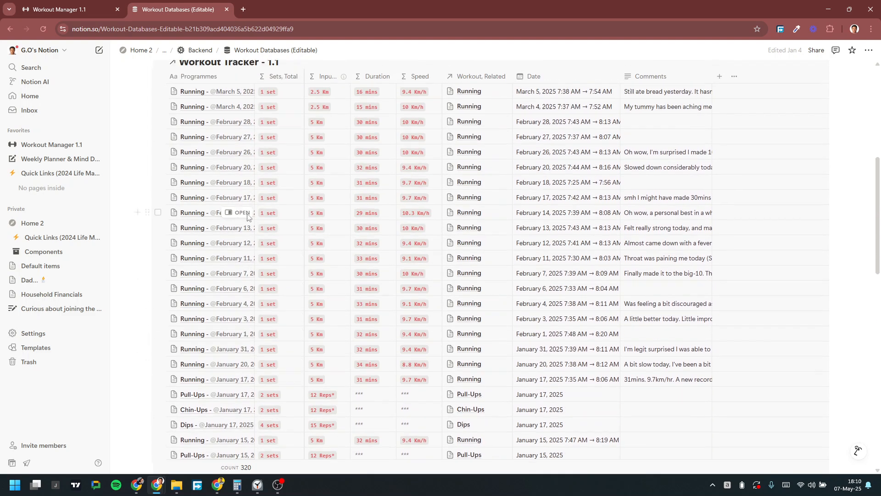
{"action": "scroll", "coordinate": [234, 197], "scroll_direction": "up", "scroll_amount": 2}
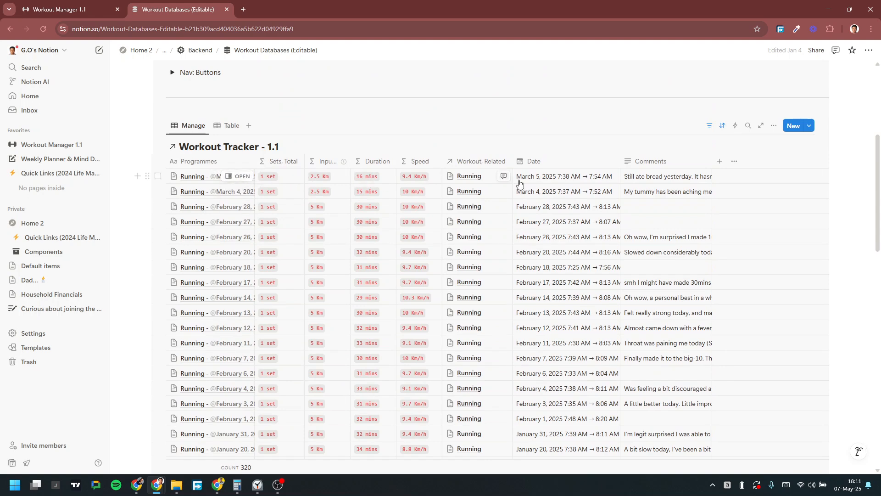
{"action": "scroll", "coordinate": [543, 225], "scroll_direction": "down", "scroll_amount": 2}
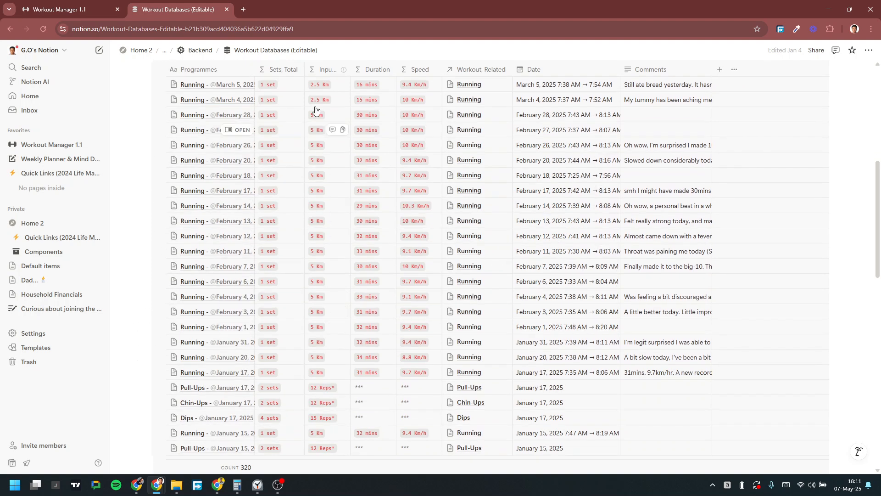
{"action": "scroll", "coordinate": [298, 133], "scroll_direction": "up", "scroll_amount": 1}
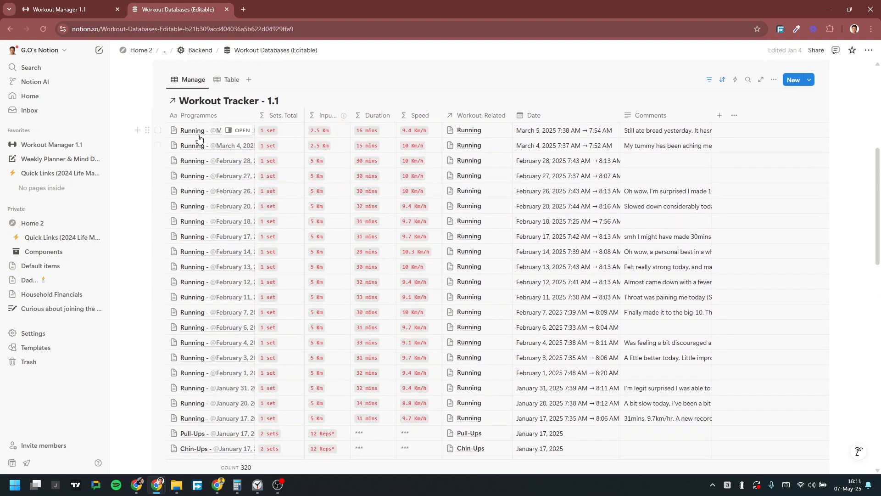
{"action": "scroll", "coordinate": [217, 134], "scroll_direction": "down", "scroll_amount": 6}
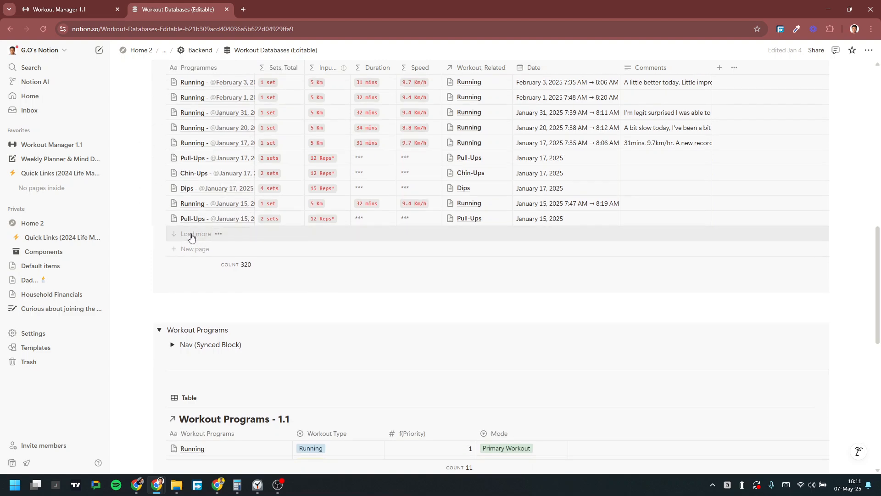
{"action": "left_click", "coordinate": [191, 234]}
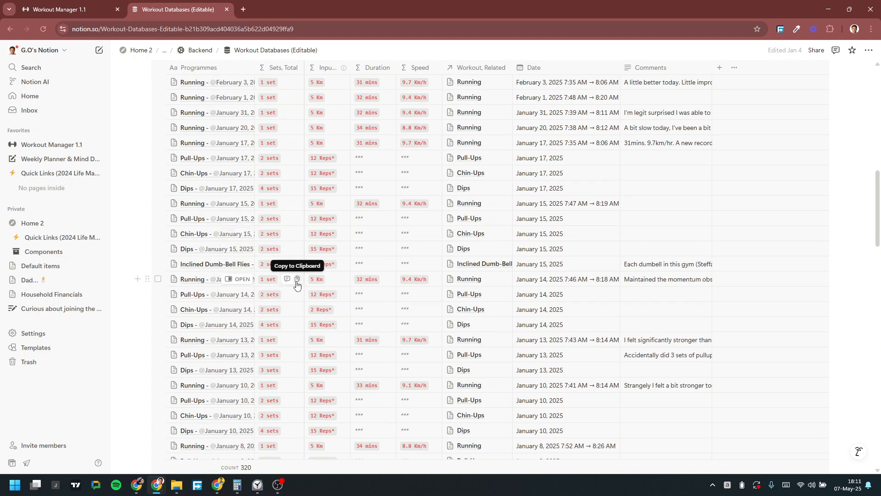
{"action": "scroll", "coordinate": [297, 284], "scroll_direction": "up", "scroll_amount": 6}
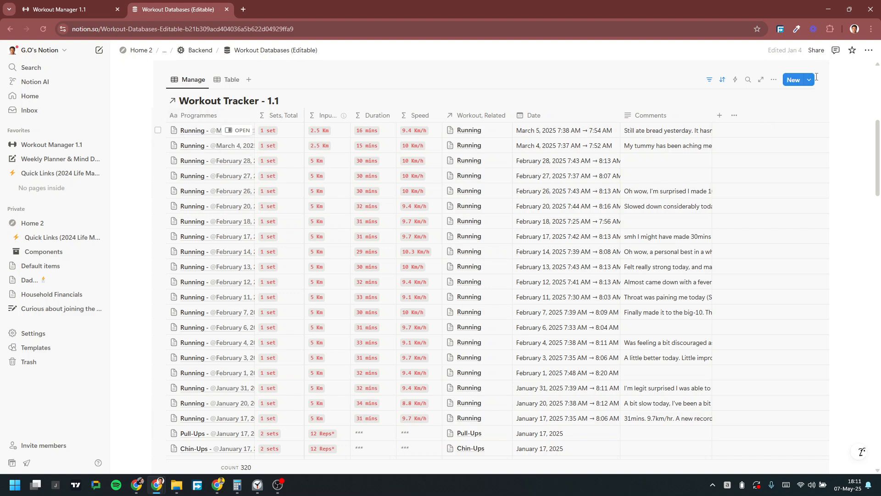
{"action": "scroll", "coordinate": [320, 140], "scroll_direction": "up", "scroll_amount": 4}
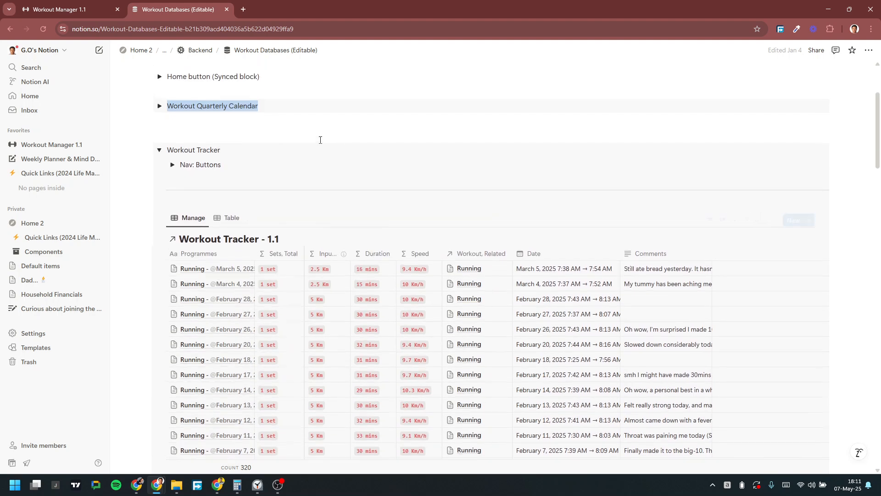
Step: Expand the Nav: Buttons and Primary Workouts toggles to reveal the entry buttons
{"action": "left_click", "coordinate": [173, 210]}
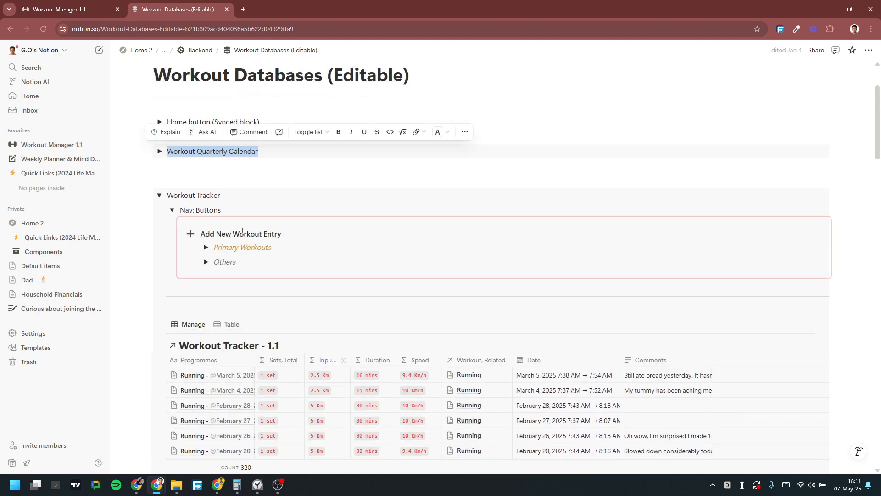
{"action": "left_click", "coordinate": [205, 248]}
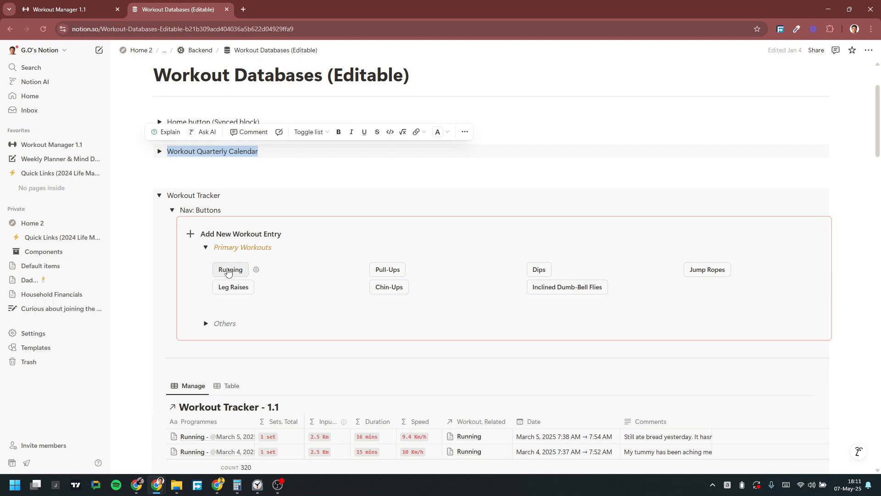
{"action": "scroll", "coordinate": [251, 285], "scroll_direction": "down", "scroll_amount": 4}
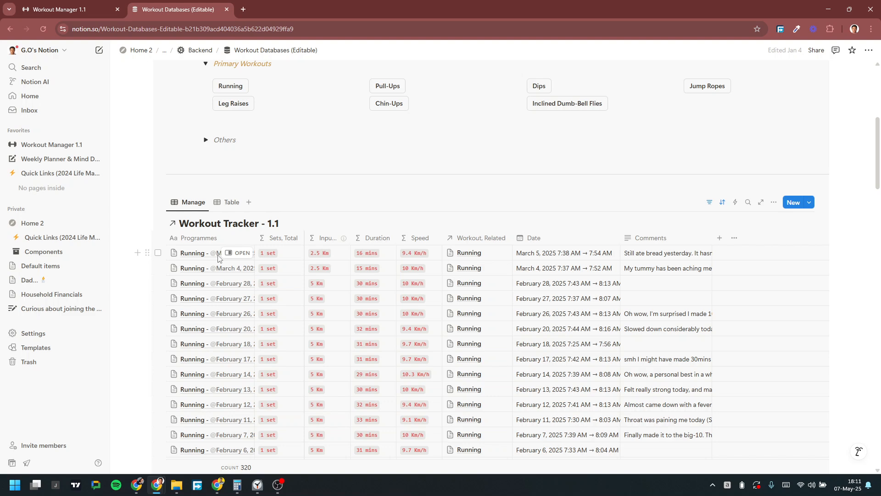
{"action": "scroll", "coordinate": [248, 280], "scroll_direction": "down", "scroll_amount": 2}
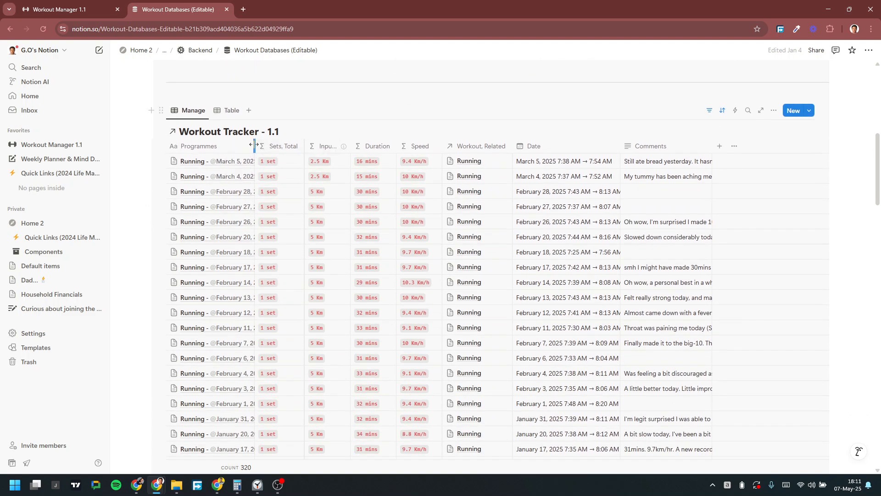
Step: Widen the Programmes column to show full names and zoom the page to 125%
{"action": "left_click_drag", "start_coordinate": [292, 142], "coordinate": [290, 142]}
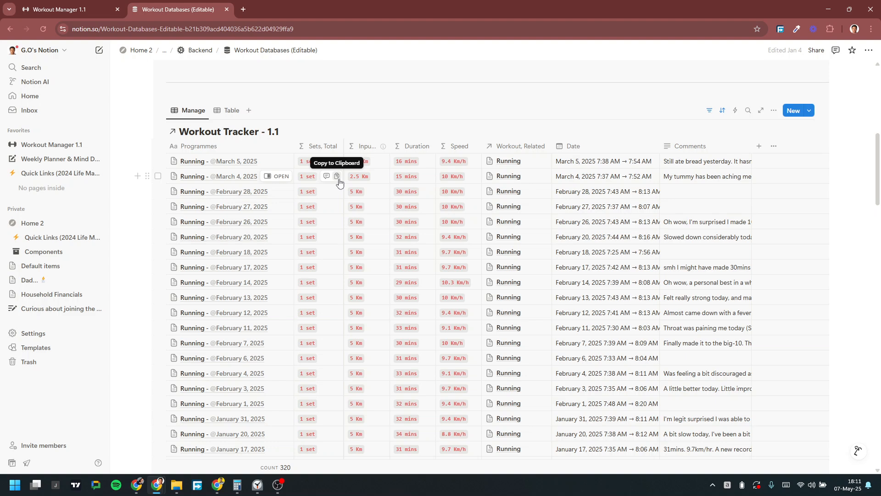
{"action": "scroll", "coordinate": [340, 183], "scroll_direction": "down", "scroll_amount": 7}
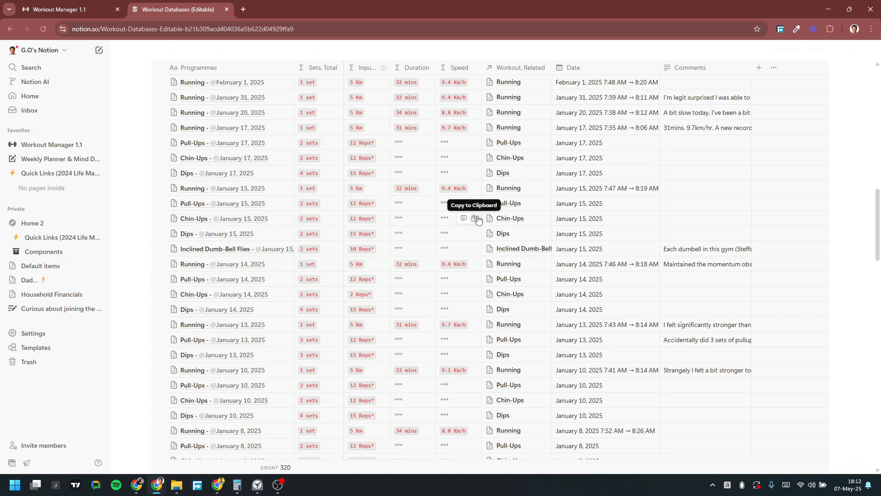
{"action": "key", "text": "ctrl+plus"}
{"action": "key", "text": "ctrl+plus"}
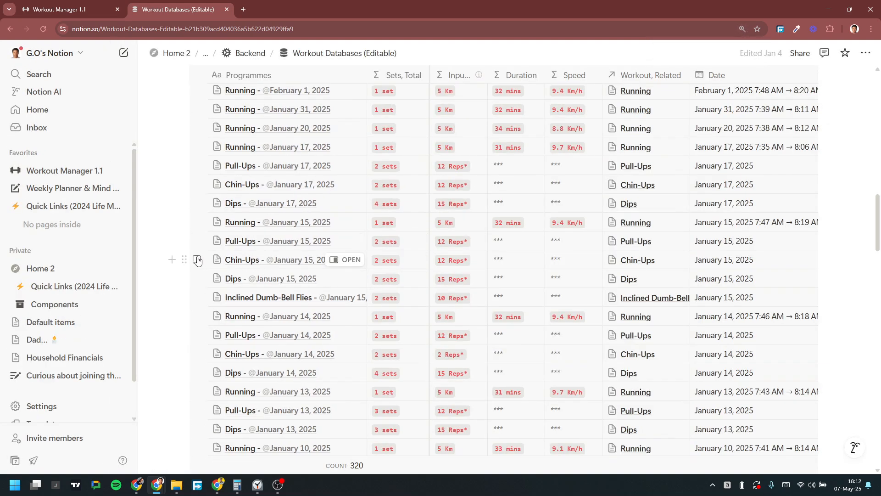
{"action": "left_click", "coordinate": [197, 259]}
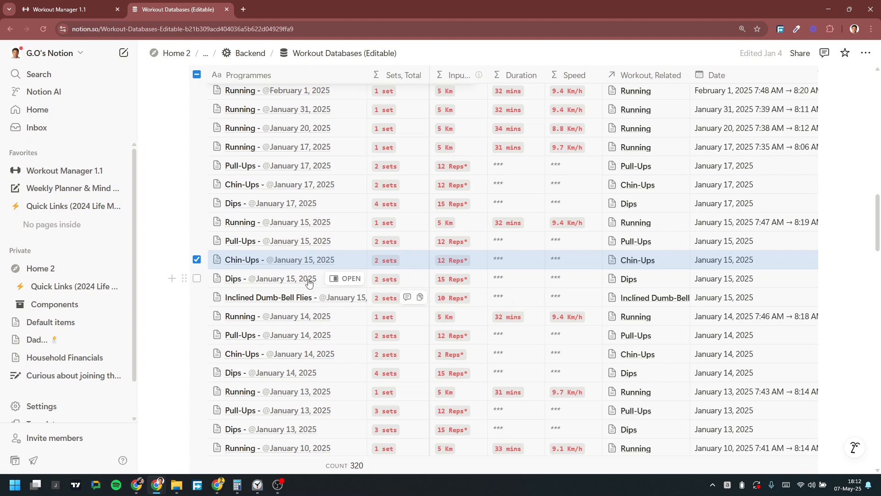
{"action": "left_click", "coordinate": [197, 260]}
{"action": "left_click", "coordinate": [345, 259]}
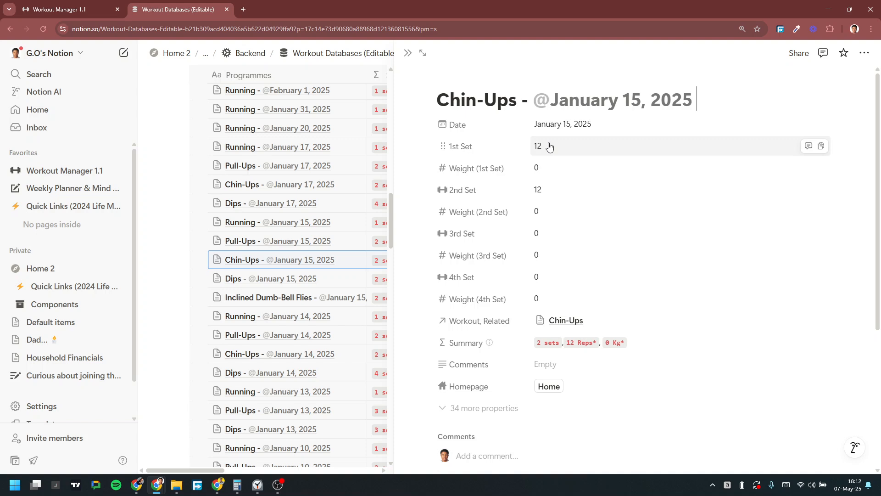
{"action": "scroll", "coordinate": [293, 257], "scroll_direction": "down", "scroll_amount": 2}
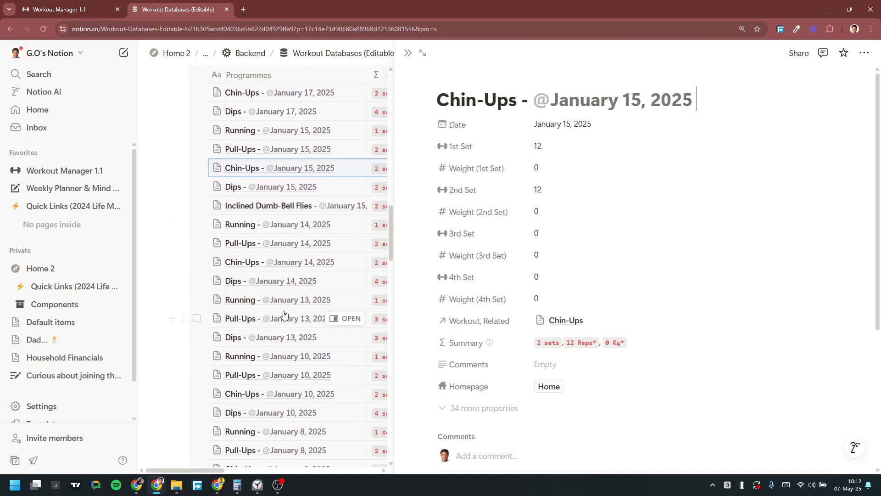
{"action": "left_click", "coordinate": [342, 319]}
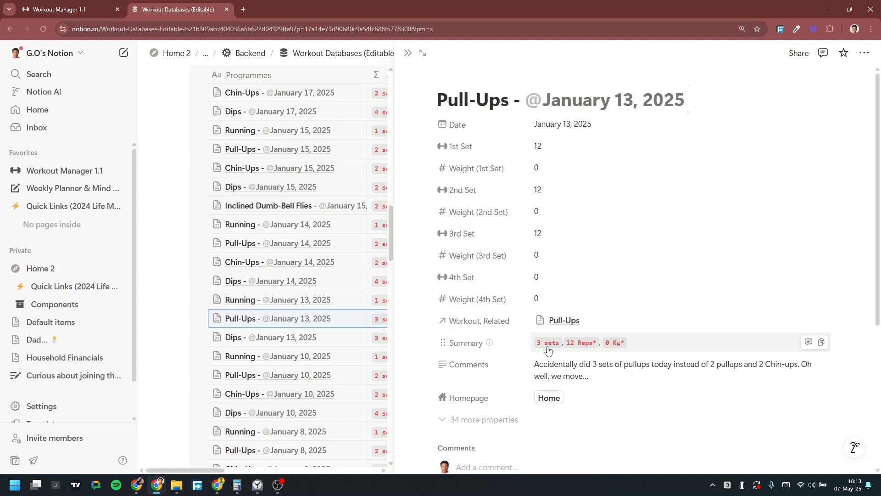
{"action": "scroll", "coordinate": [301, 241], "scroll_direction": "up", "scroll_amount": 8}
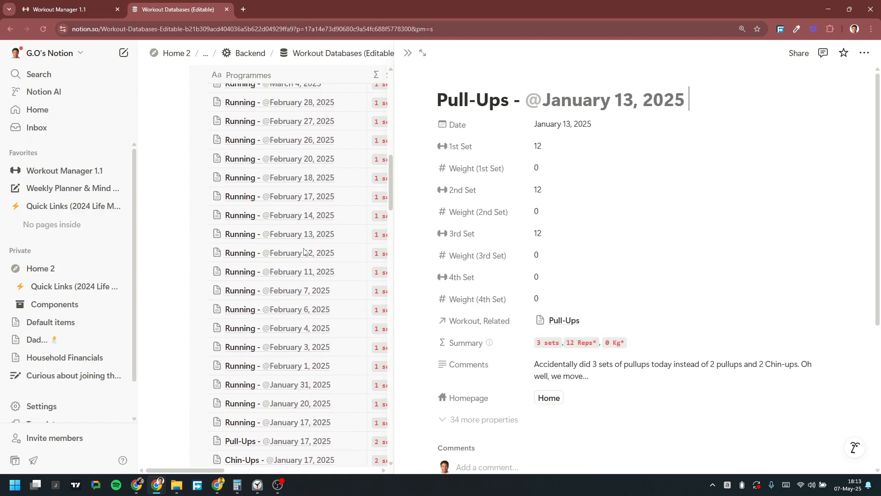
{"action": "left_click", "coordinate": [350, 148]}
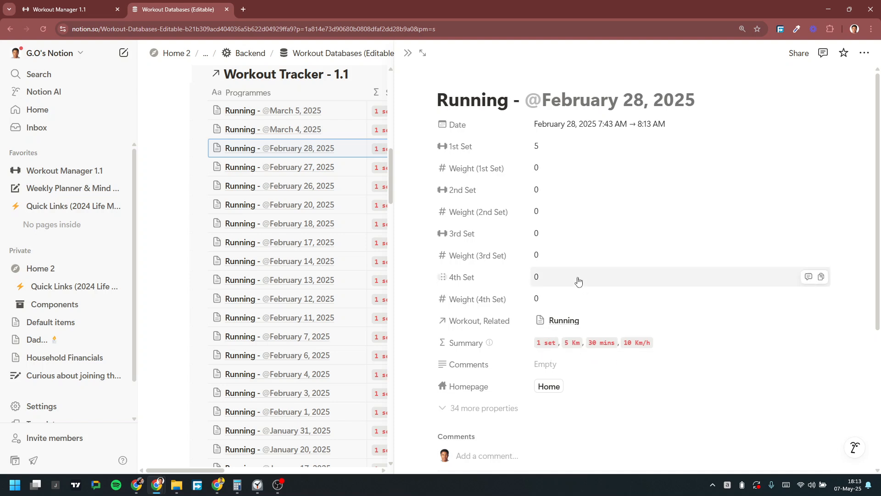
{"action": "left_click", "coordinate": [411, 52]}
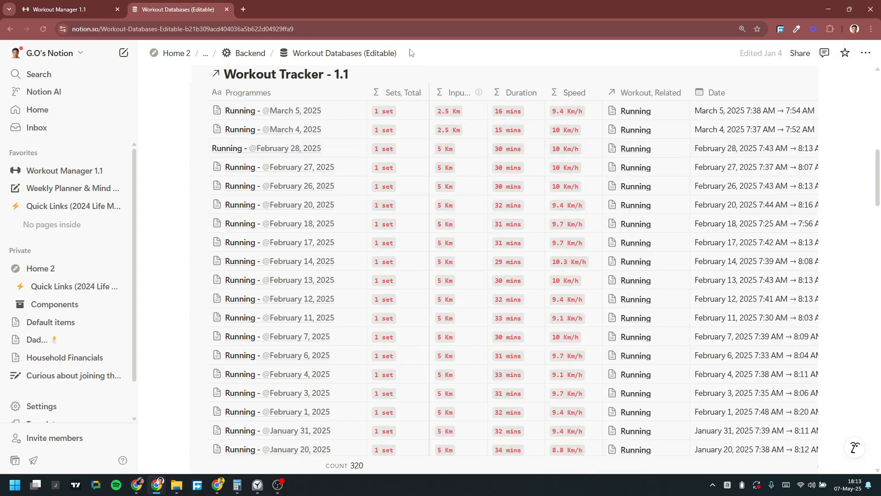
Step: Return to the Workout Manager 1.1 dashboard and show 10 more Workout Overview groups, reaching Jan 15, 2025
{"action": "scroll", "coordinate": [437, 204], "scroll_direction": "down", "scroll_amount": 6}
{"action": "scroll", "coordinate": [437, 204], "scroll_direction": "down", "scroll_amount": 12}
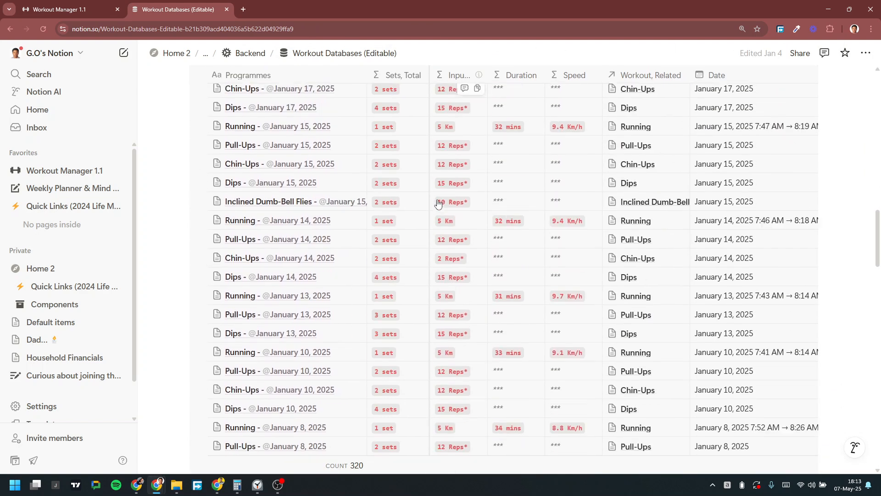
{"action": "left_click", "coordinate": [79, 5]}
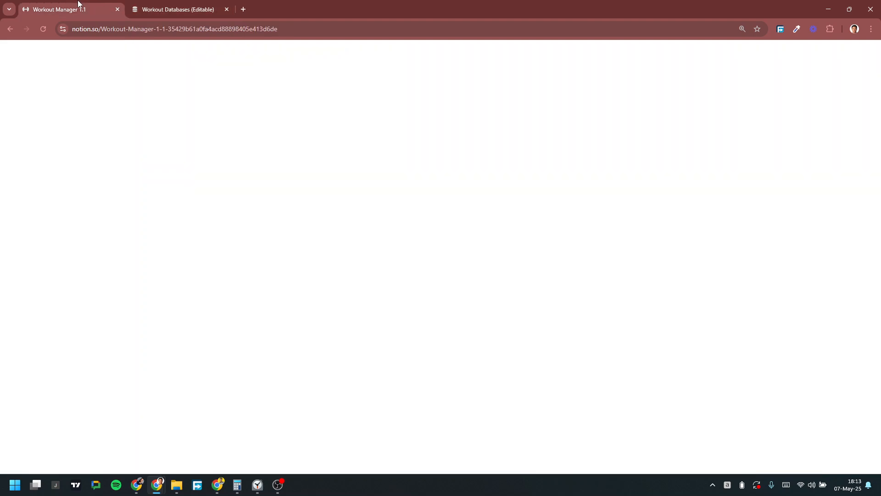
{"action": "scroll", "coordinate": [471, 228], "scroll_direction": "down", "scroll_amount": 10}
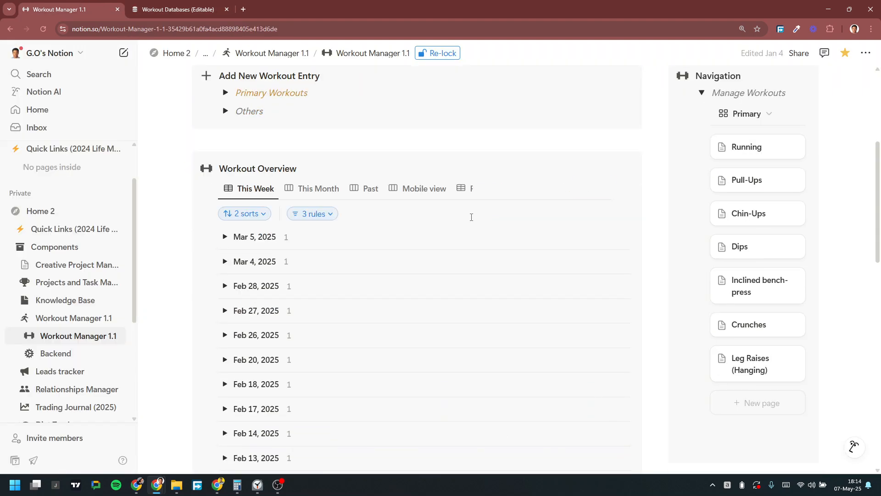
{"action": "scroll", "coordinate": [473, 225], "scroll_direction": "down", "scroll_amount": 6}
{"action": "scroll", "coordinate": [319, 213], "scroll_direction": "up", "scroll_amount": 1}
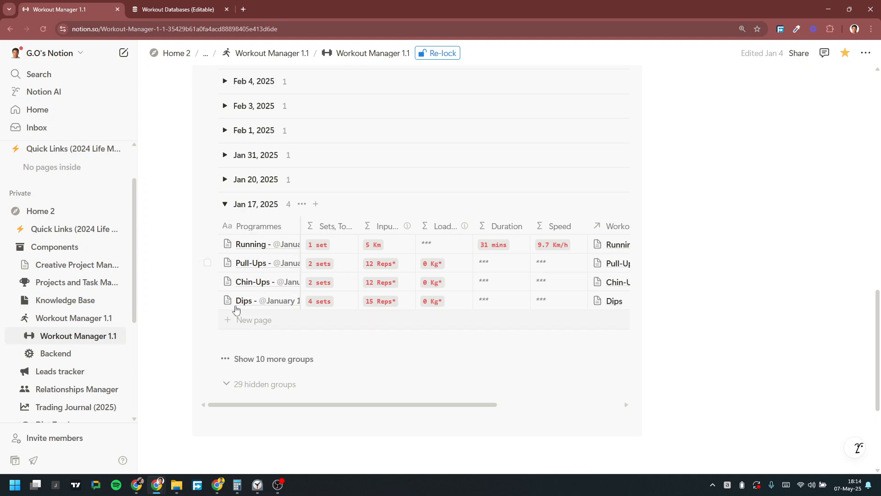
{"action": "left_click", "coordinate": [239, 362]}
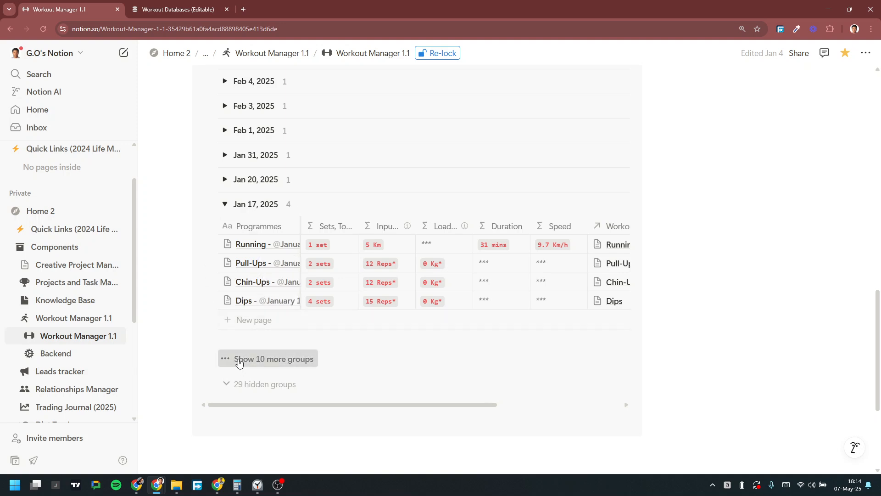
{"action": "scroll", "coordinate": [293, 217], "scroll_direction": "up", "scroll_amount": 6}
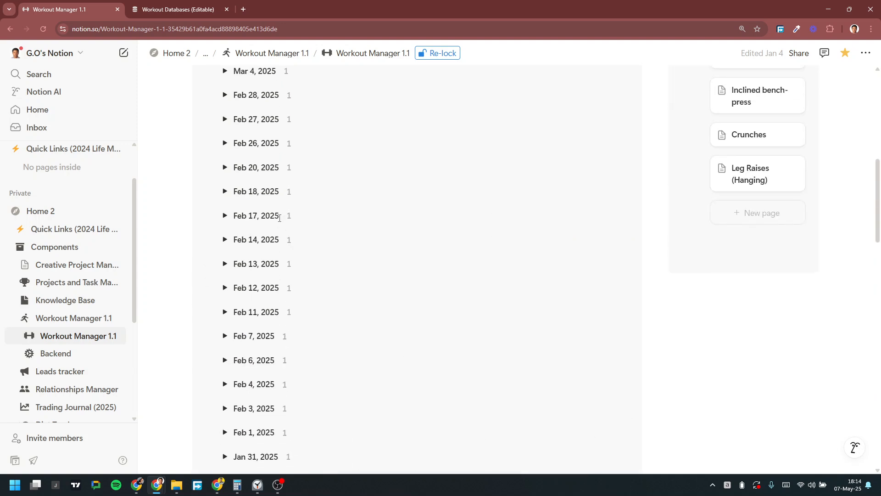
{"action": "scroll", "coordinate": [279, 207], "scroll_direction": "down", "scroll_amount": 15}
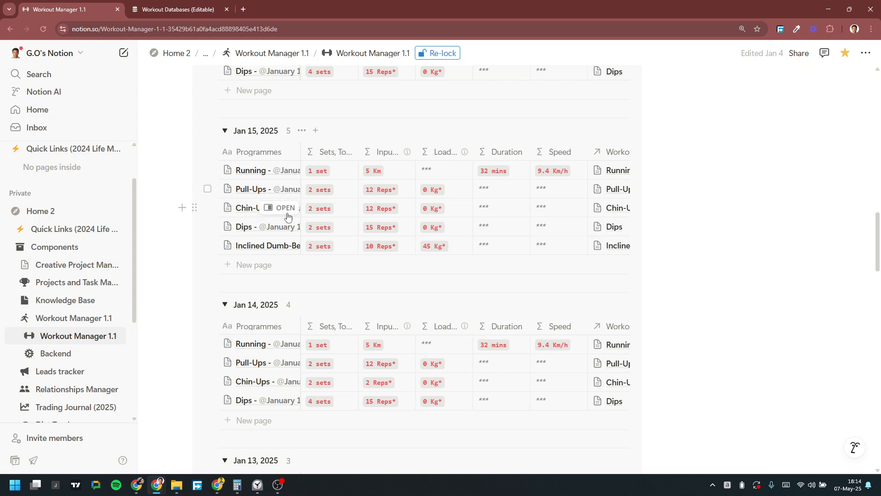
Step: Open the Pull-Ups Jan 15 entry and set the first and second set weights to 20
{"action": "left_click", "coordinate": [283, 190]}
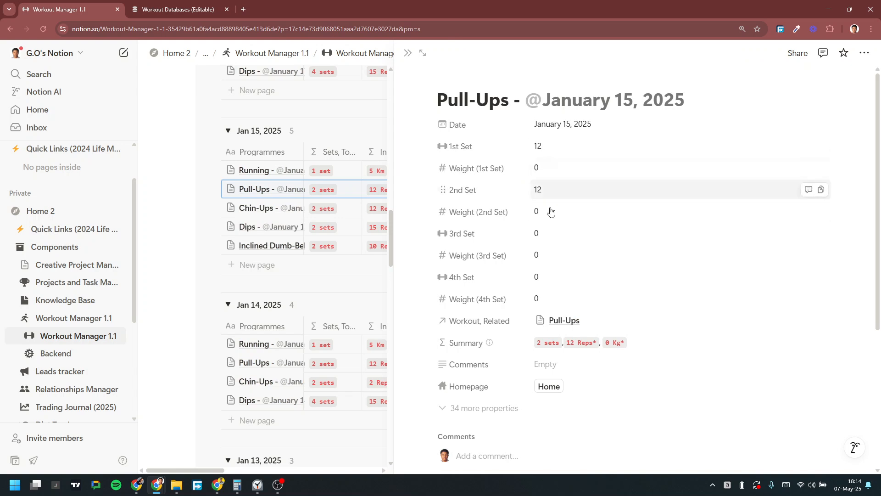
{"action": "left_click", "coordinate": [564, 172]}
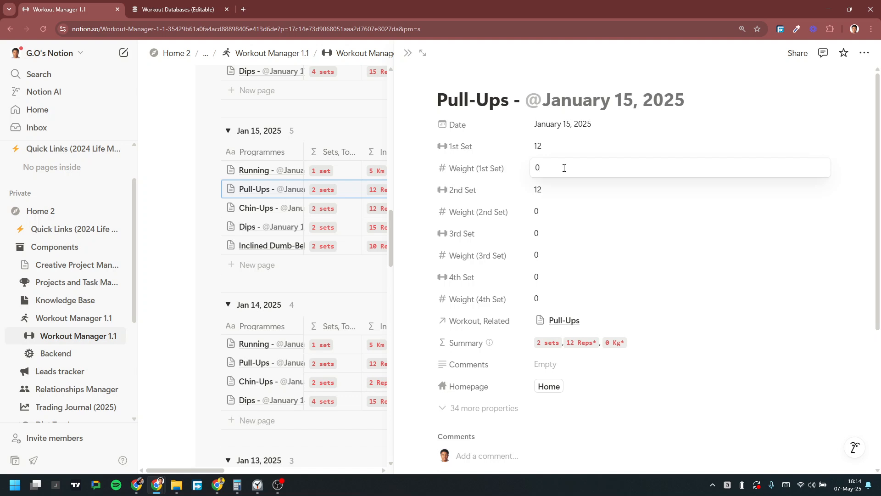
{"action": "type", "text": "20"}
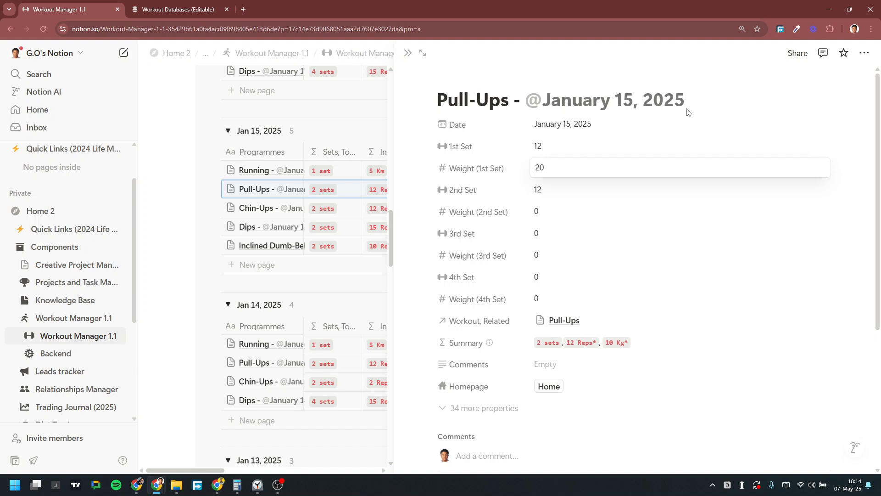
{"action": "key", "text": "Return"}
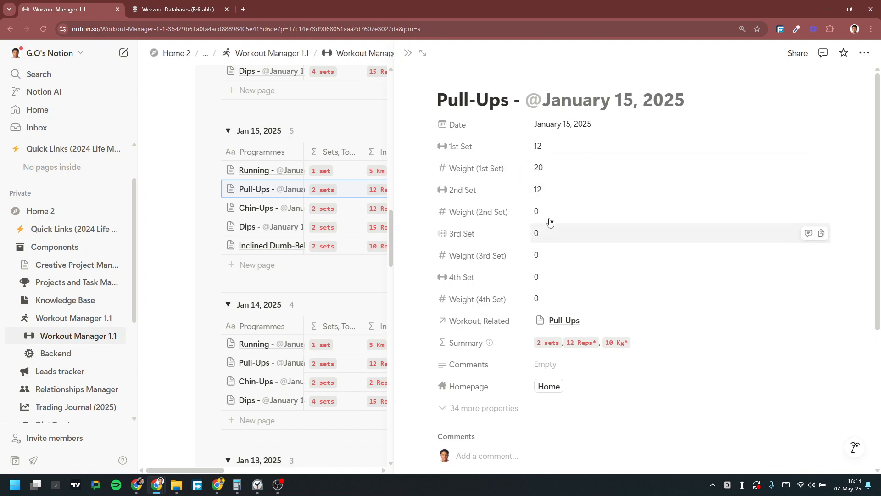
{"action": "left_click", "coordinate": [558, 210]}
{"action": "type", "text": "20"}
{"action": "key", "text": "Return"}
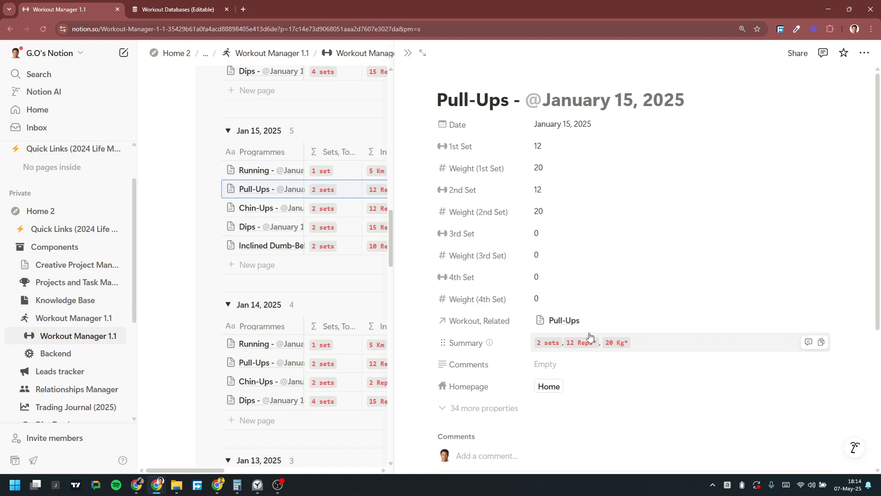
Step: Set the third set's weight to 10 and its reps to 12
{"action": "left_click", "coordinate": [542, 257]}
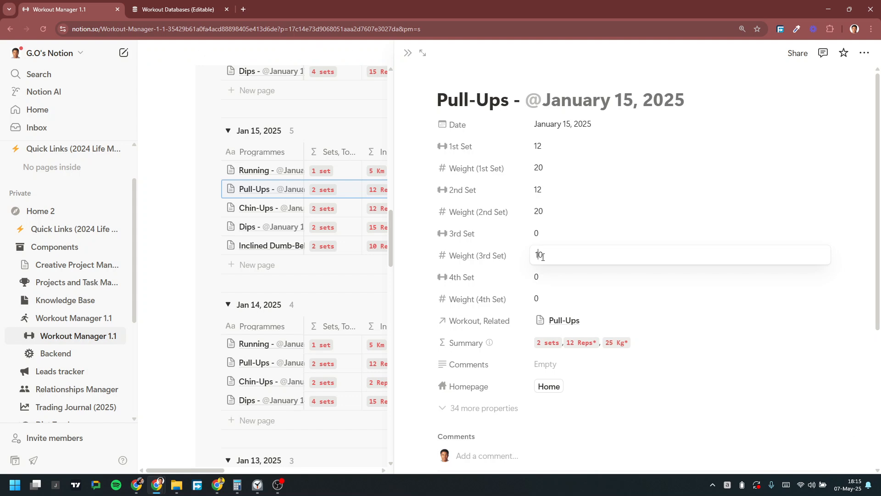
{"action": "left_click", "coordinate": [728, 128]}
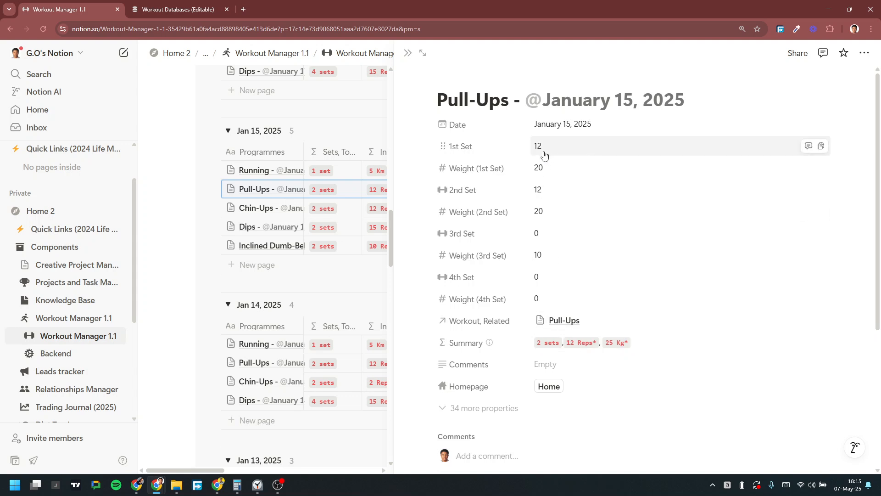
{"action": "left_click", "coordinate": [548, 235]}
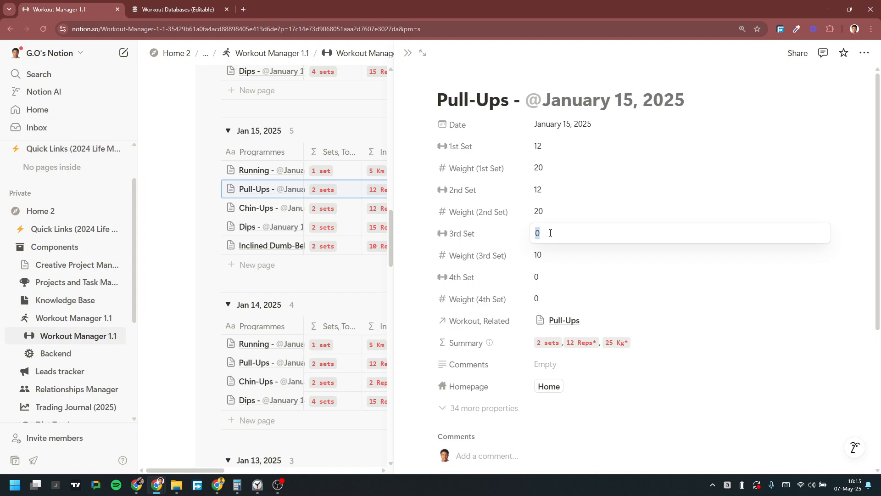
{"action": "type", "text": "12"}
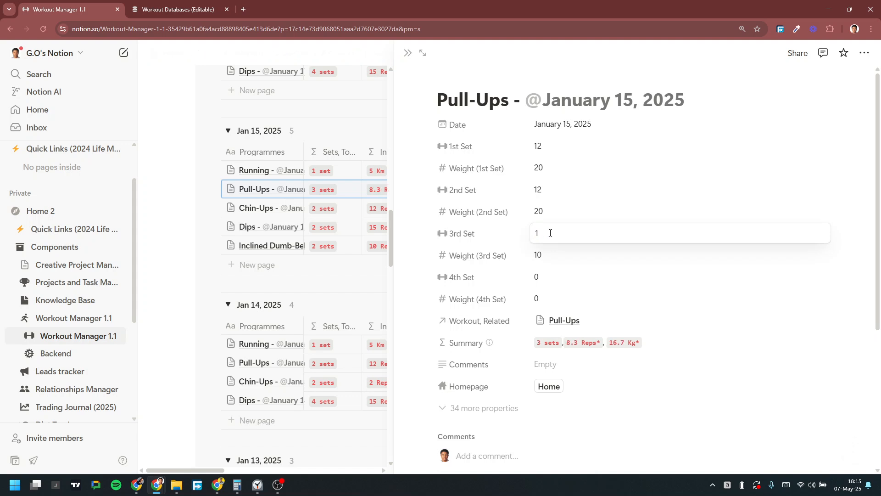
{"action": "key", "text": "Return"}
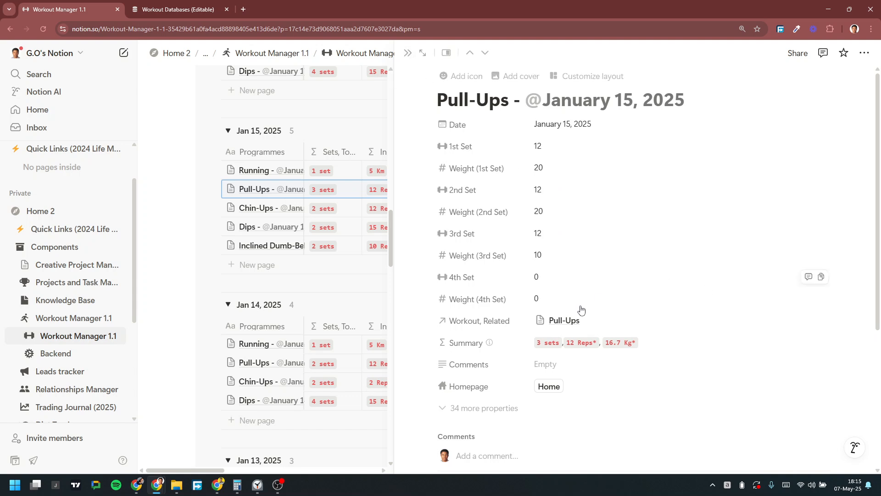
Step: Close the Pull-Ups entry and switch the Workout Overview to the Mobile view board
{"action": "left_click", "coordinate": [408, 56]}
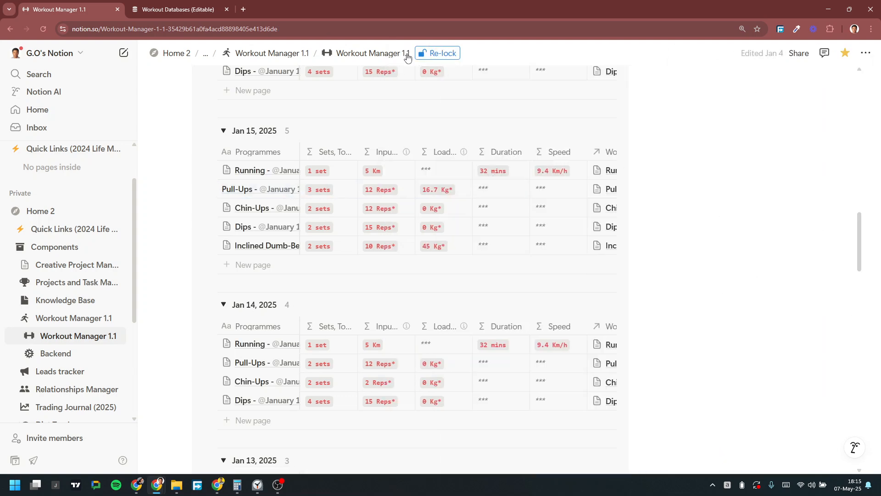
{"action": "scroll", "coordinate": [411, 228], "scroll_direction": "up", "scroll_amount": 10}
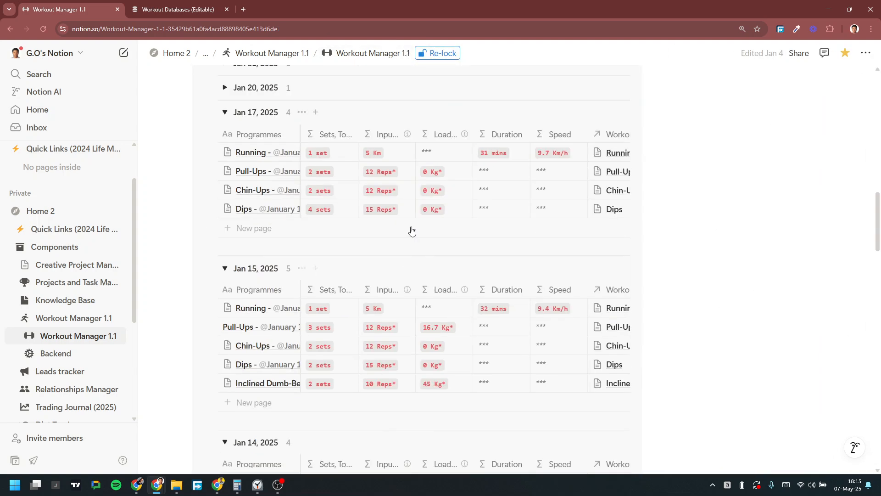
{"action": "scroll", "coordinate": [412, 227], "scroll_direction": "up", "scroll_amount": 6}
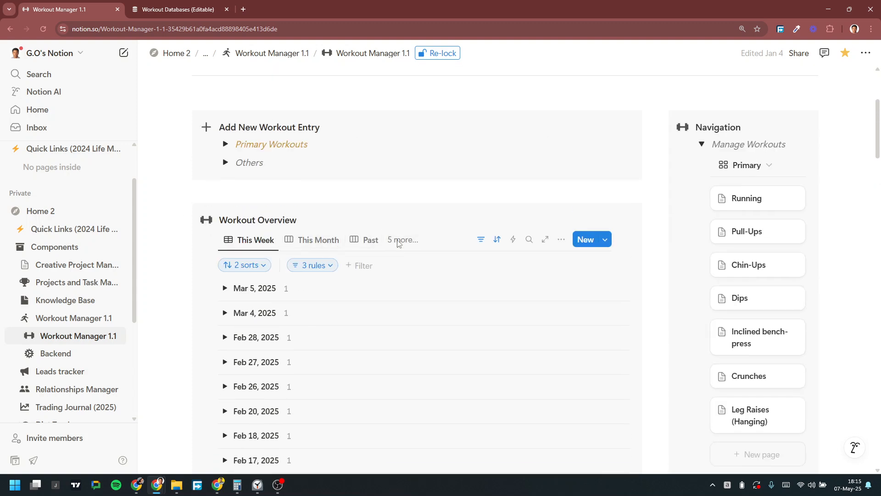
{"action": "left_click", "coordinate": [398, 241]}
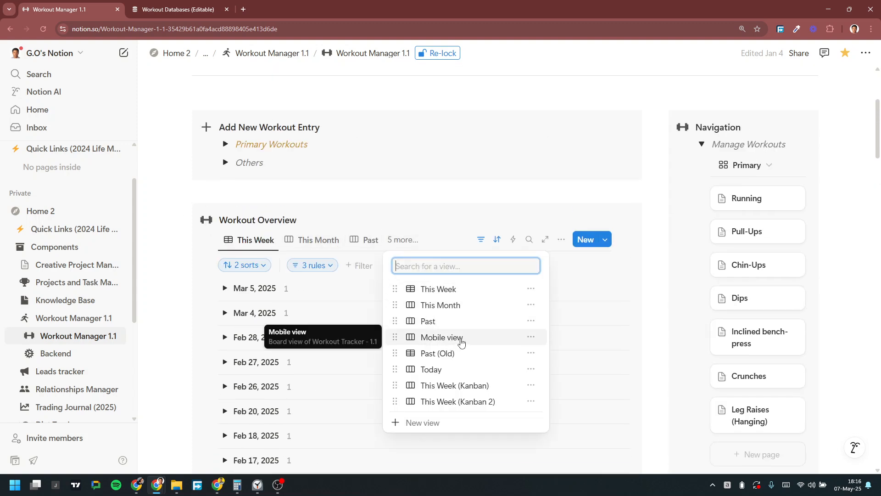
{"action": "left_click", "coordinate": [461, 344]}
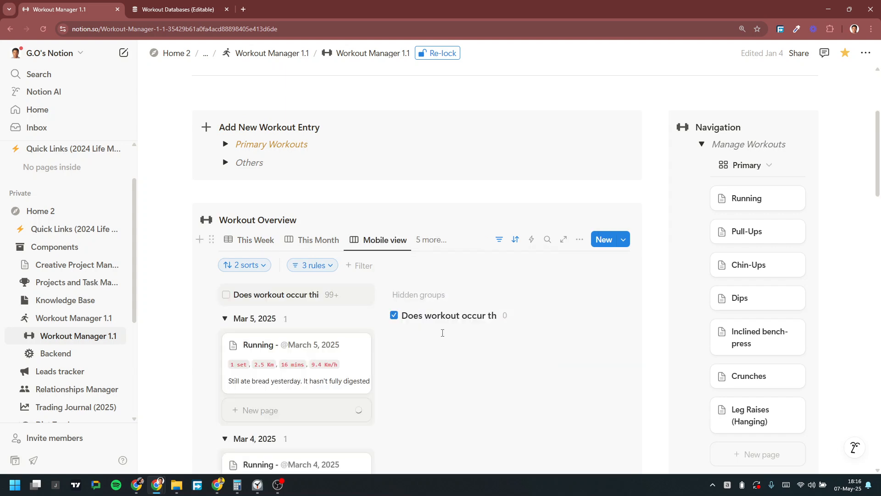
Step: Load ten more date groups twice until the Jan 14, 2025 workouts appear
{"action": "scroll", "coordinate": [381, 303], "scroll_direction": "down", "scroll_amount": 8}
{"action": "scroll", "coordinate": [380, 296], "scroll_direction": "down", "scroll_amount": 10}
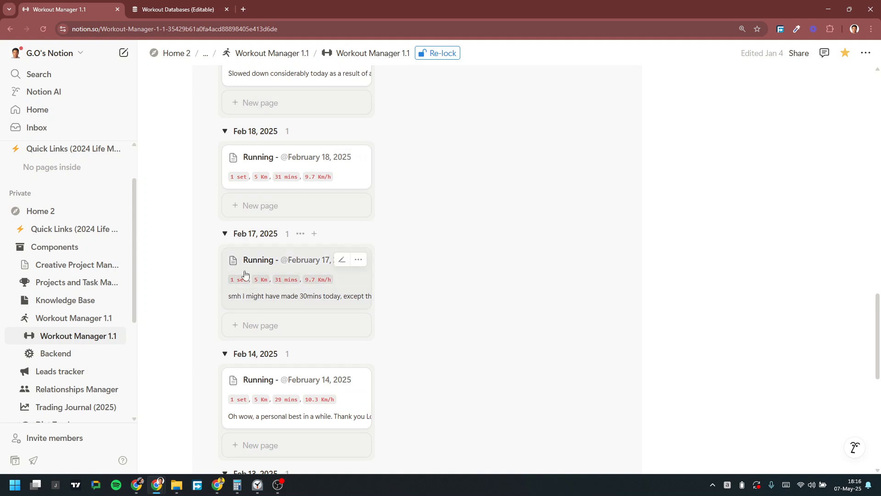
{"action": "scroll", "coordinate": [318, 276], "scroll_direction": "down", "scroll_amount": 6}
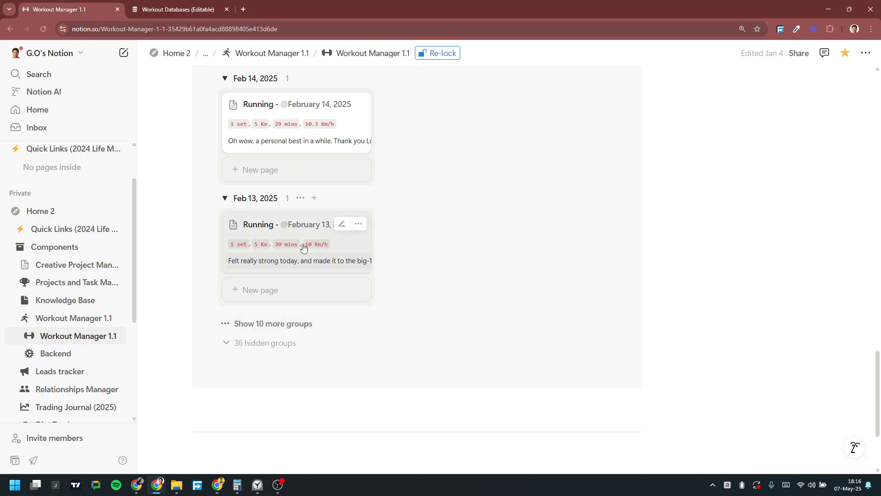
{"action": "left_click", "coordinate": [233, 332]}
{"action": "scroll", "coordinate": [325, 287], "scroll_direction": "down", "scroll_amount": 10}
{"action": "scroll", "coordinate": [267, 257], "scroll_direction": "down", "scroll_amount": 9}
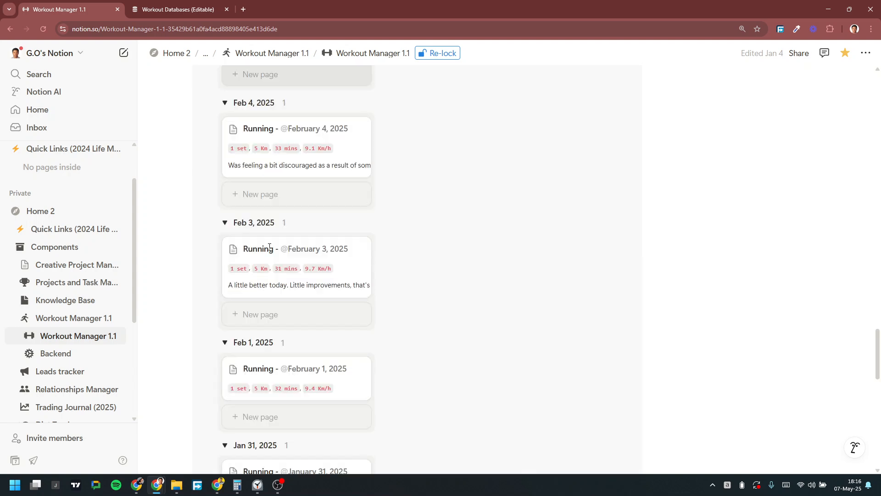
{"action": "scroll", "coordinate": [268, 261], "scroll_direction": "down", "scroll_amount": 9}
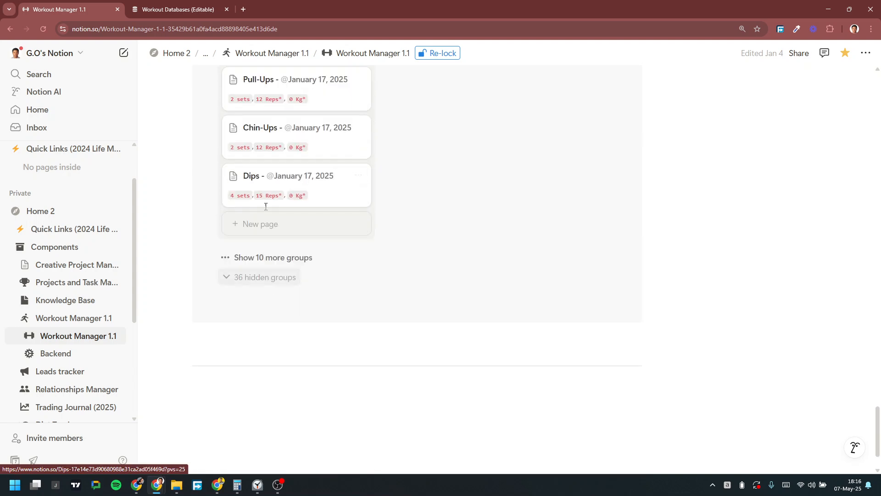
{"action": "left_click", "coordinate": [247, 258]}
{"action": "scroll", "coordinate": [302, 236], "scroll_direction": "down", "scroll_amount": 10}
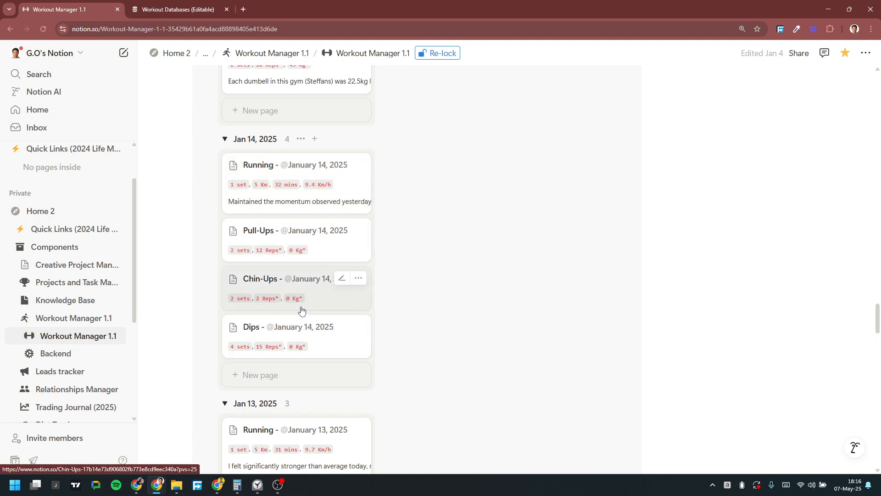
Step: Return to the Workout Databases (Editable) page, browse both tables, and scroll the tracker right to Comments
{"action": "left_click", "coordinate": [177, 5]}
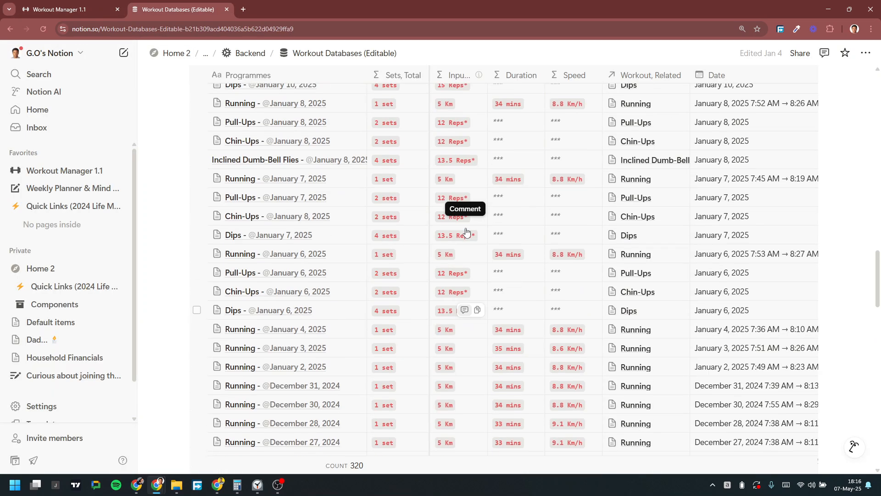
{"action": "scroll", "coordinate": [462, 229], "scroll_direction": "up", "scroll_amount": 10}
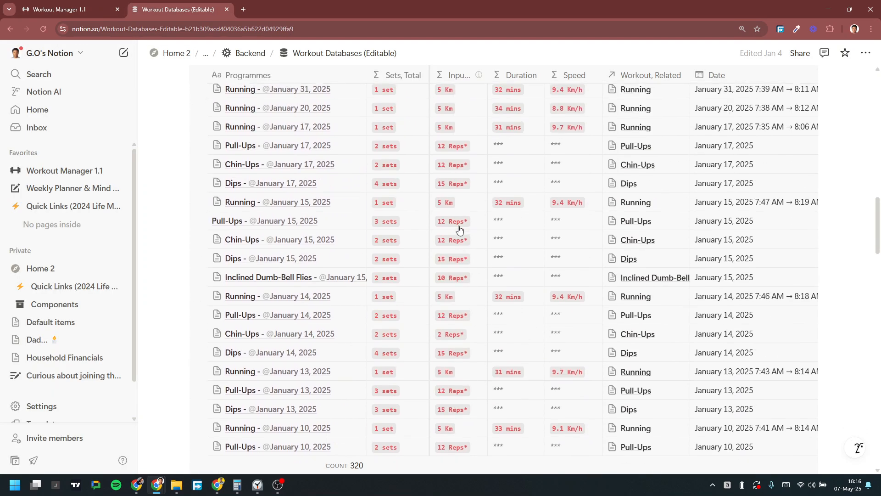
{"action": "scroll", "coordinate": [459, 230], "scroll_direction": "up", "scroll_amount": 4}
{"action": "scroll", "coordinate": [459, 230], "scroll_direction": "down", "scroll_amount": 20}
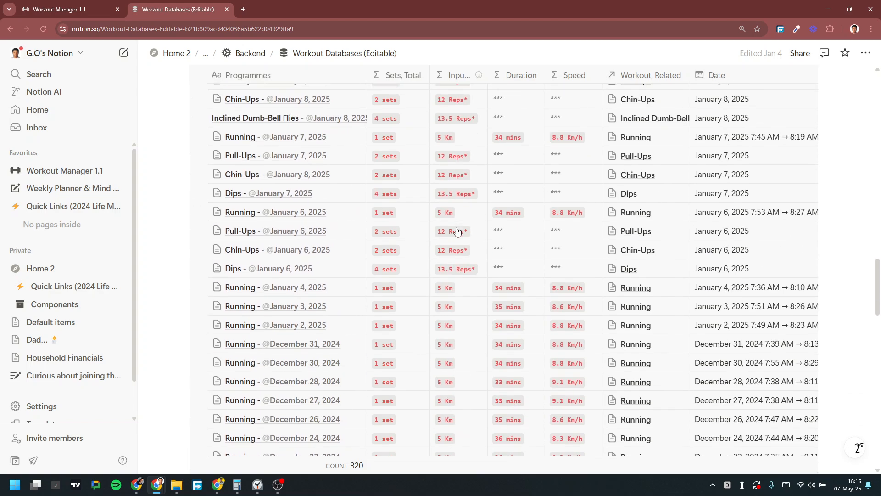
{"action": "scroll", "coordinate": [458, 231], "scroll_direction": "down", "scroll_amount": 9}
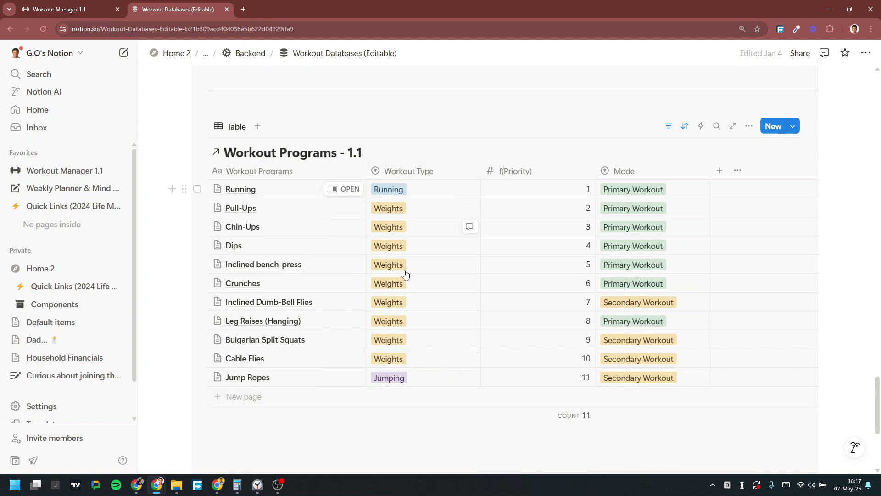
{"action": "scroll", "coordinate": [413, 269], "scroll_direction": "up", "scroll_amount": 7}
{"action": "scroll", "coordinate": [415, 269], "scroll_direction": "up", "scroll_amount": 5}
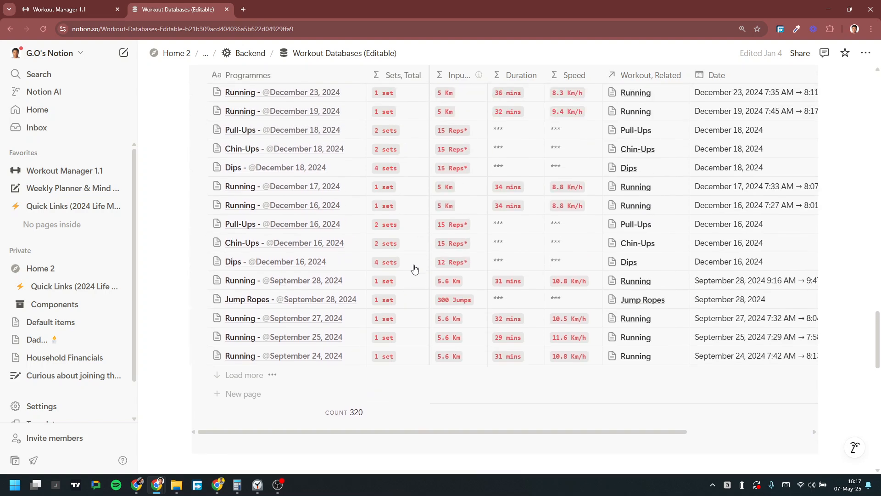
{"action": "scroll", "coordinate": [414, 268], "scroll_direction": "up", "scroll_amount": 6}
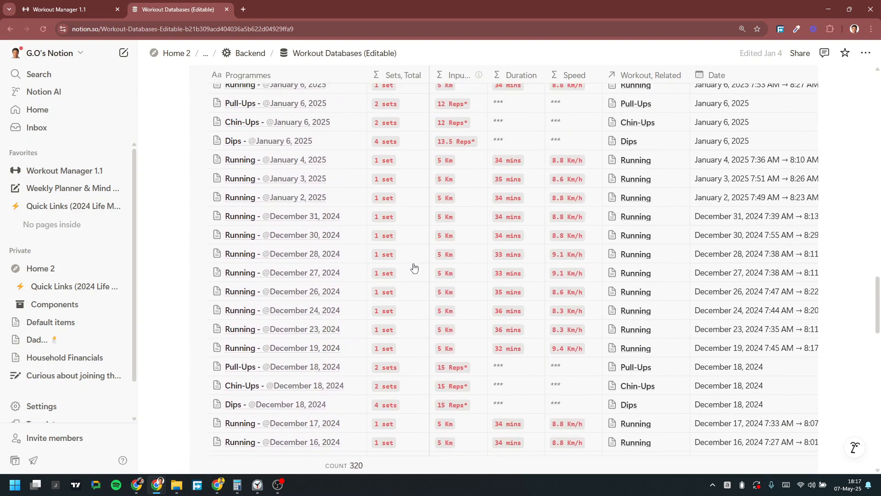
{"action": "scroll", "coordinate": [474, 243], "scroll_direction": "up", "scroll_amount": 5}
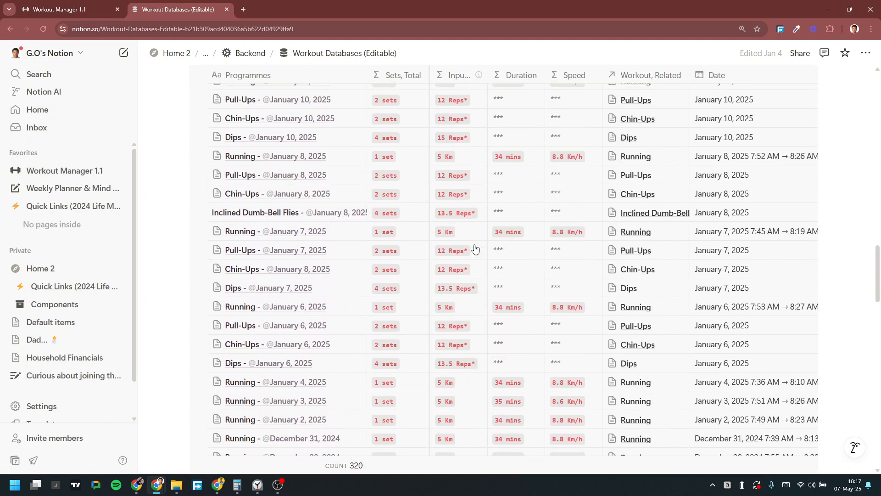
{"action": "scroll", "coordinate": [474, 243], "scroll_direction": "up", "scroll_amount": 15}
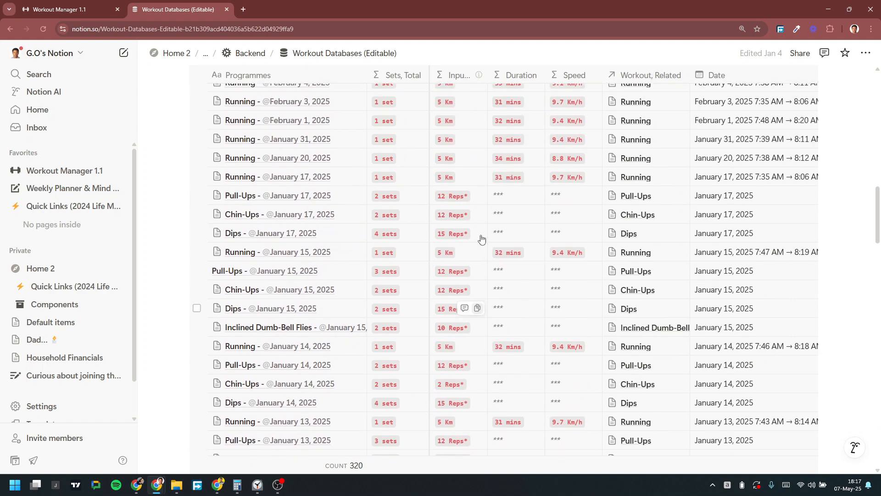
{"action": "scroll", "coordinate": [483, 239], "scroll_direction": "up", "scroll_amount": 1}
{"action": "scroll", "coordinate": [477, 238], "scroll_direction": "down", "scroll_amount": 2}
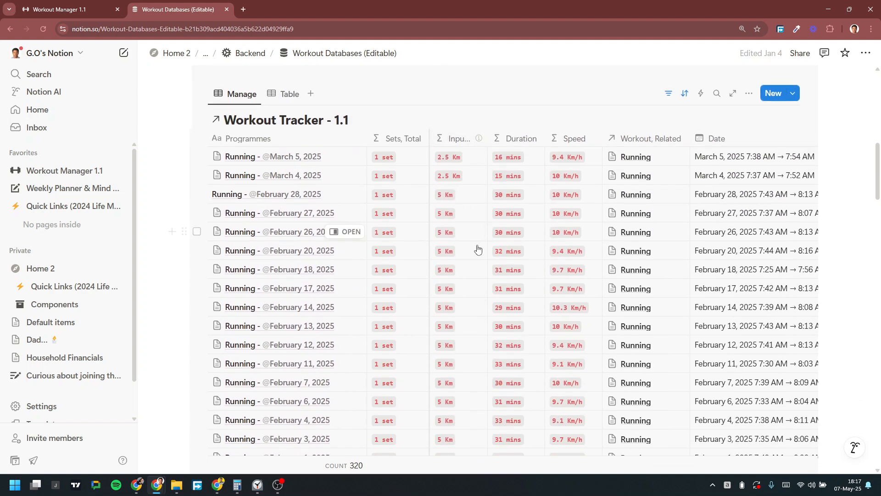
{"action": "scroll", "coordinate": [481, 262], "scroll_direction": "right", "scroll_amount": 3}
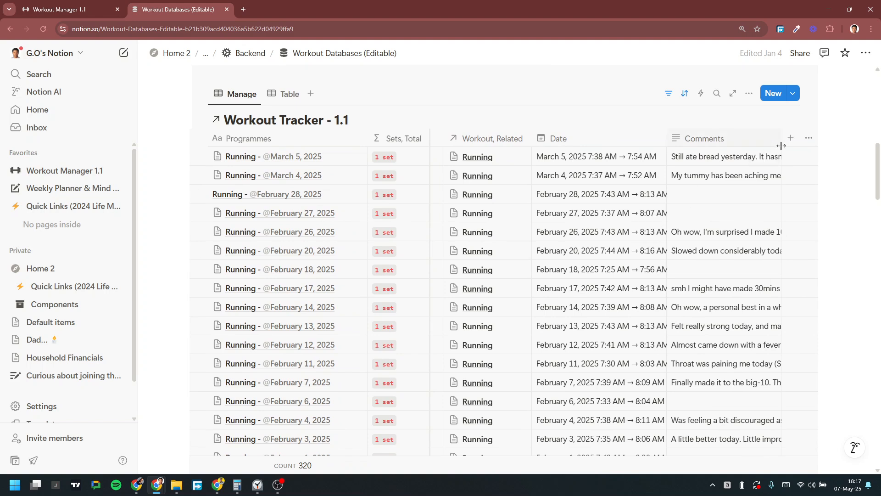
Step: Unhide the Summary column in the Workout Tracker table and view its formula
{"action": "left_click", "coordinate": [809, 137]}
{"action": "scroll", "coordinate": [725, 235], "scroll_direction": "down", "scroll_amount": 7}
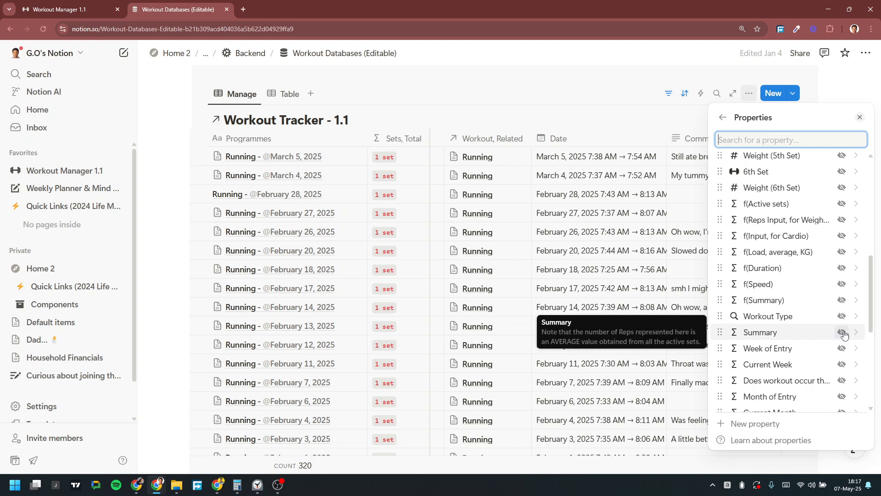
{"action": "scroll", "coordinate": [843, 335], "scroll_direction": "down", "scroll_amount": 2}
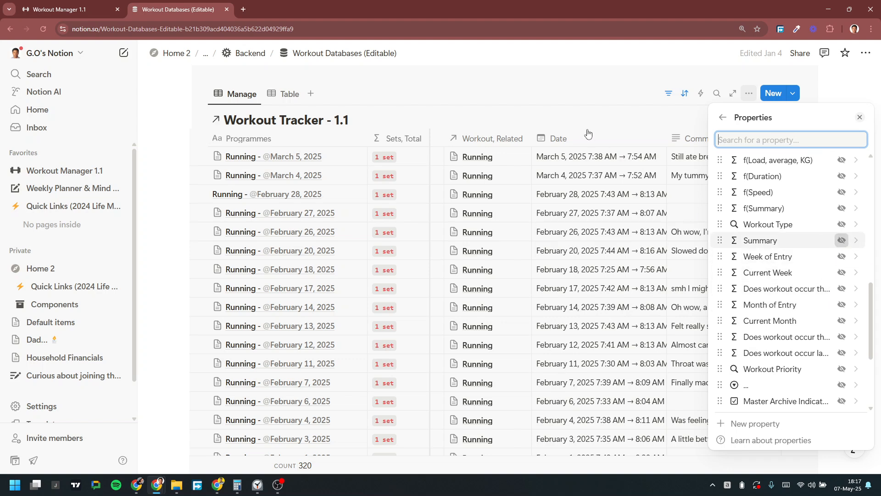
{"action": "left_click", "coordinate": [842, 240]}
{"action": "left_click", "coordinate": [554, 121]}
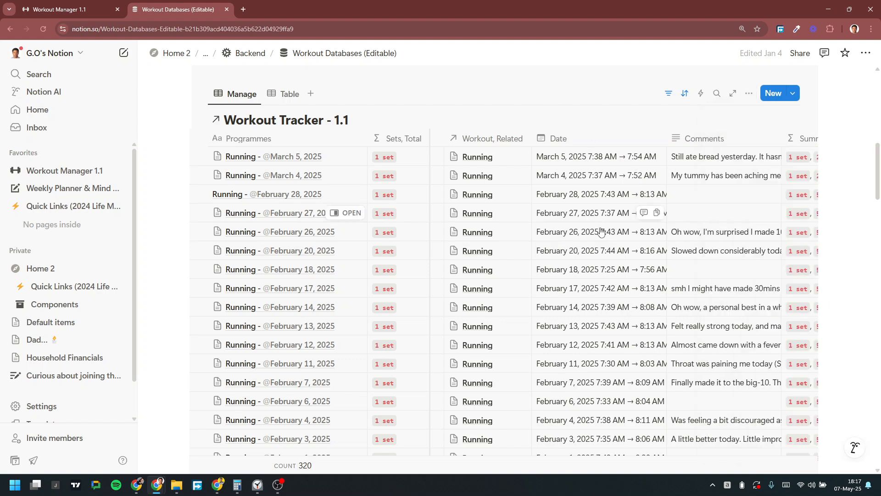
{"action": "scroll", "coordinate": [590, 230], "scroll_direction": "right", "scroll_amount": 3}
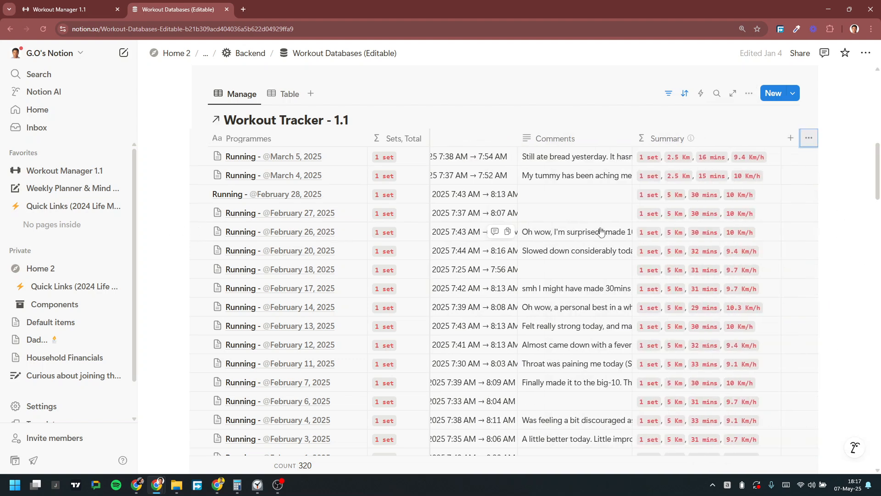
{"action": "left_click", "coordinate": [694, 158]}
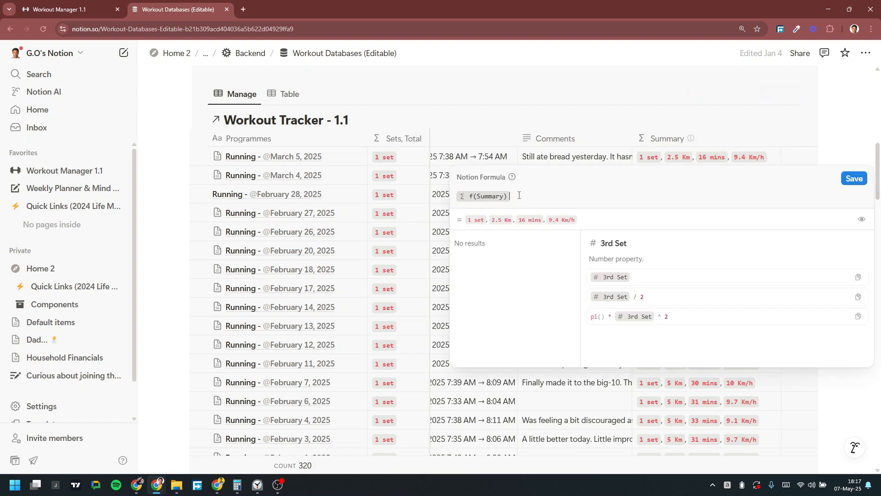
{"action": "key", "text": "Escape"}
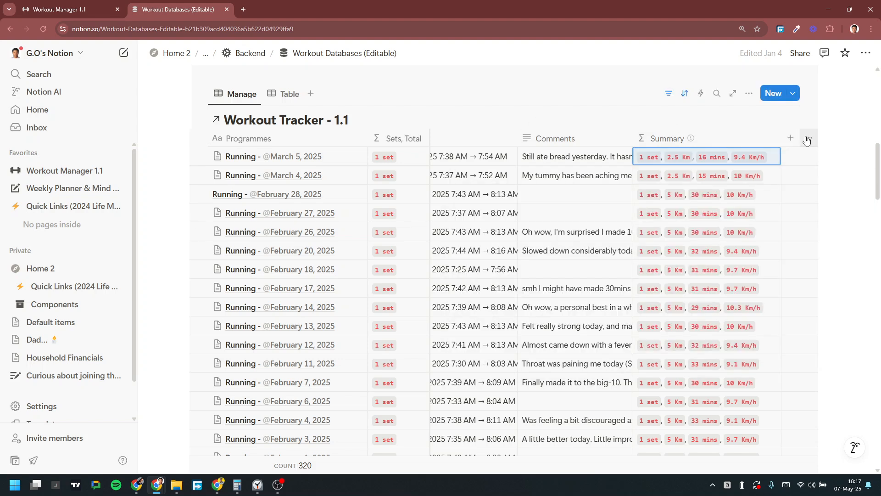
Step: Unhide the f(Summary) column and inspect the f(Summary) and Summary formulas
{"action": "left_click", "coordinate": [812, 138]}
{"action": "scroll", "coordinate": [785, 275], "scroll_direction": "down", "scroll_amount": 4}
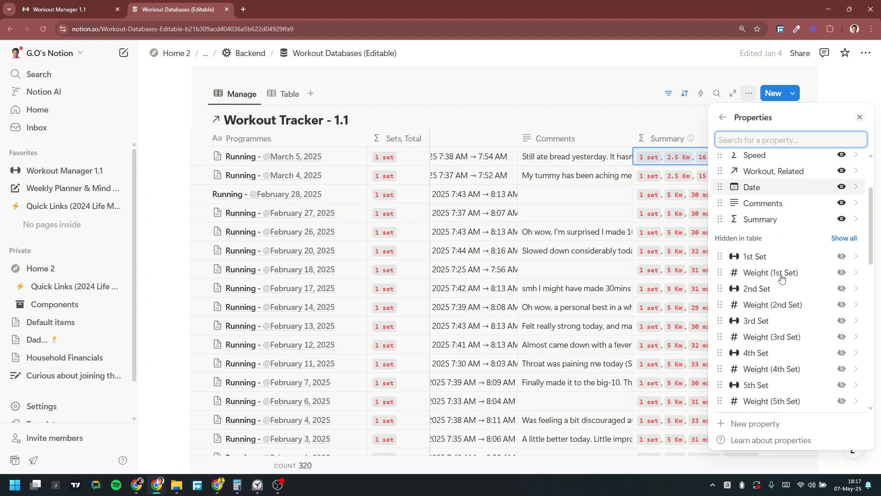
{"action": "scroll", "coordinate": [782, 277], "scroll_direction": "down", "scroll_amount": 2}
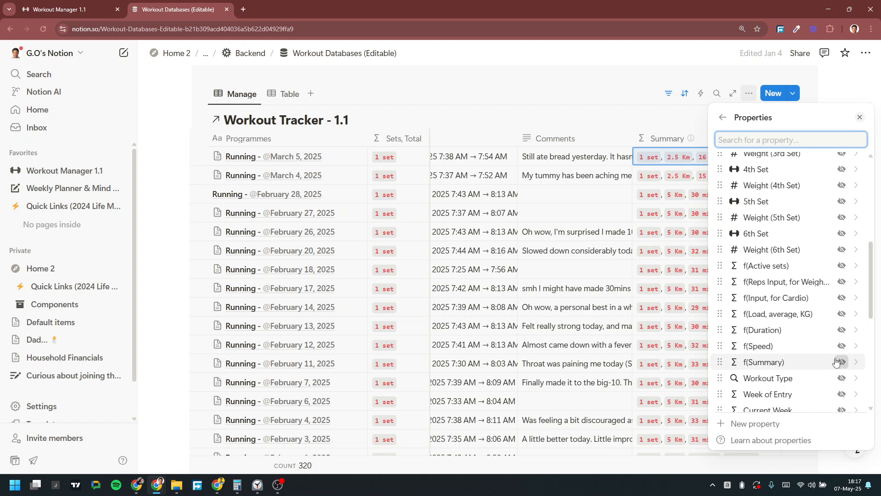
{"action": "left_click", "coordinate": [577, 87]}
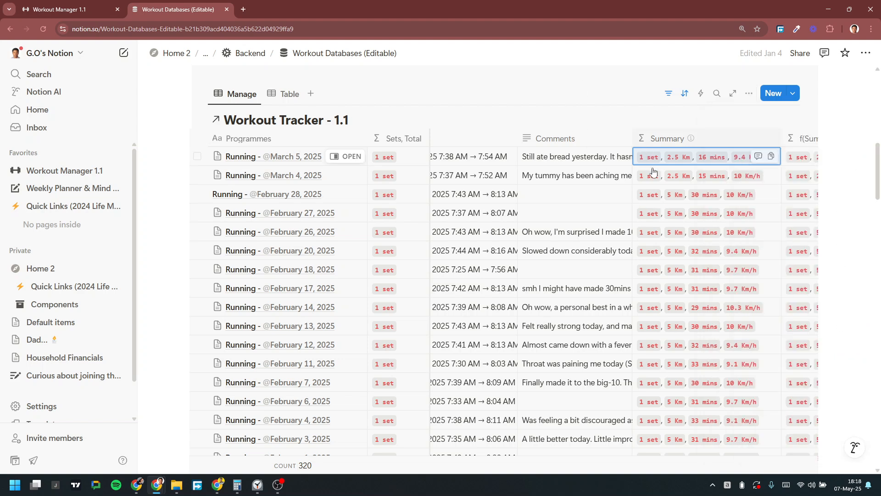
{"action": "scroll", "coordinate": [649, 167], "scroll_direction": "right", "scroll_amount": 3}
{"action": "left_click", "coordinate": [701, 159]}
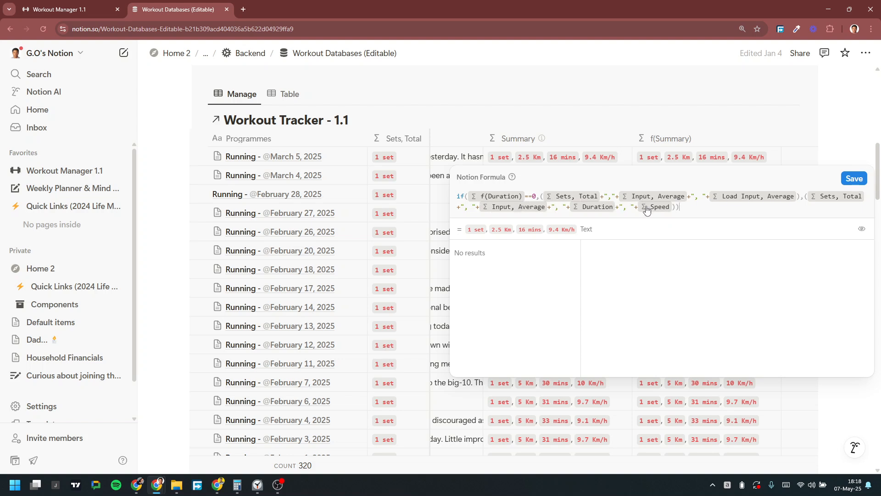
{"action": "key", "text": "Escape"}
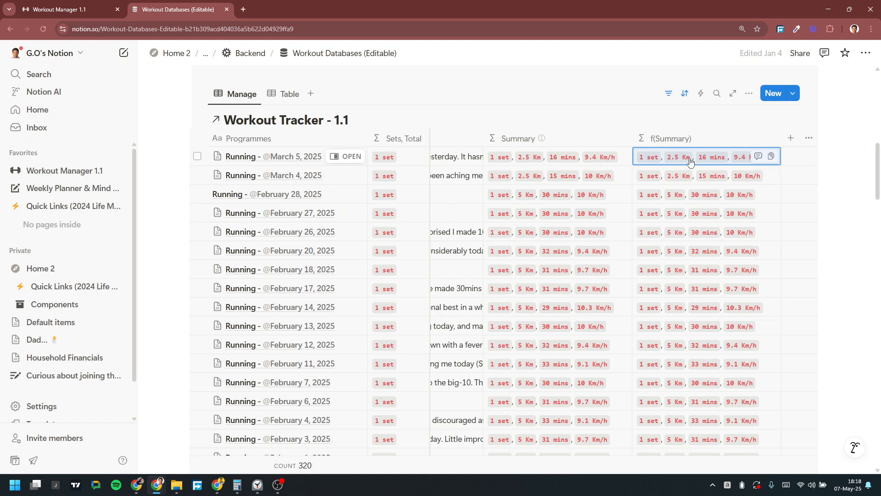
{"action": "left_click", "coordinate": [709, 161]}
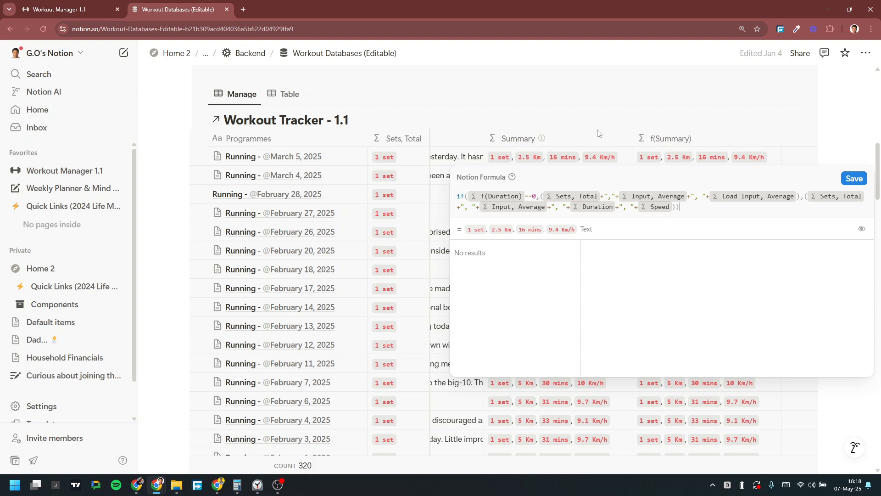
{"action": "key", "text": "Escape"}
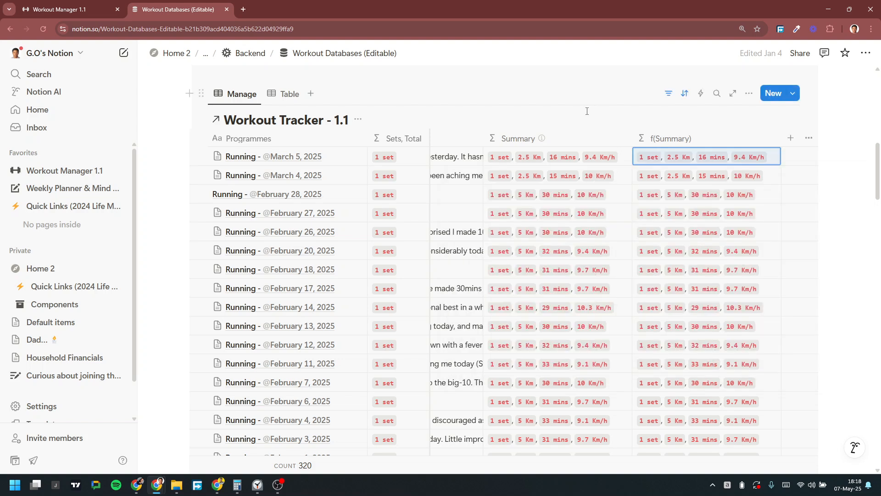
{"action": "key", "text": "Return"}
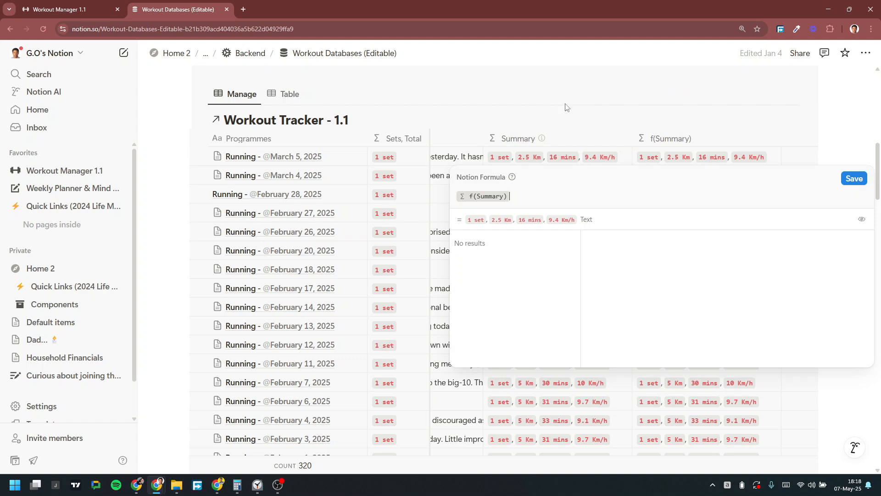
{"action": "left_click", "coordinate": [549, 156]}
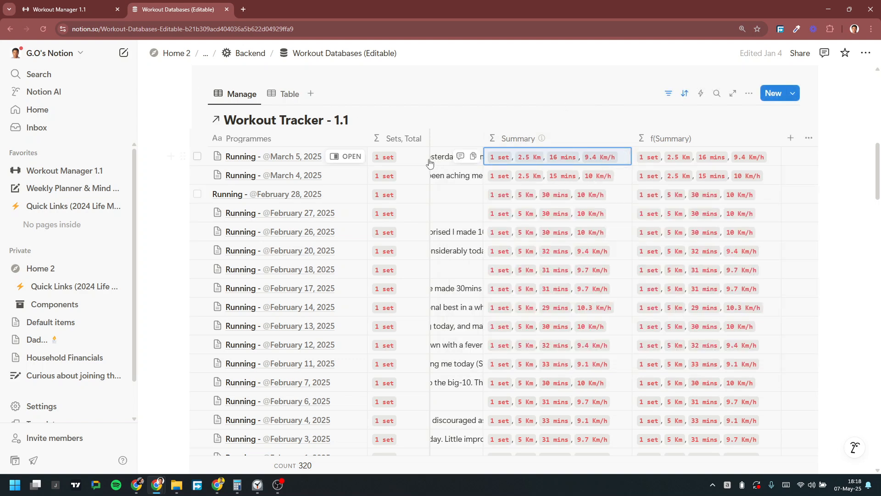
Step: Inspect the Duration formula, then open the Inputs column's formula
{"action": "scroll", "coordinate": [533, 184], "scroll_direction": "left", "scroll_amount": 10}
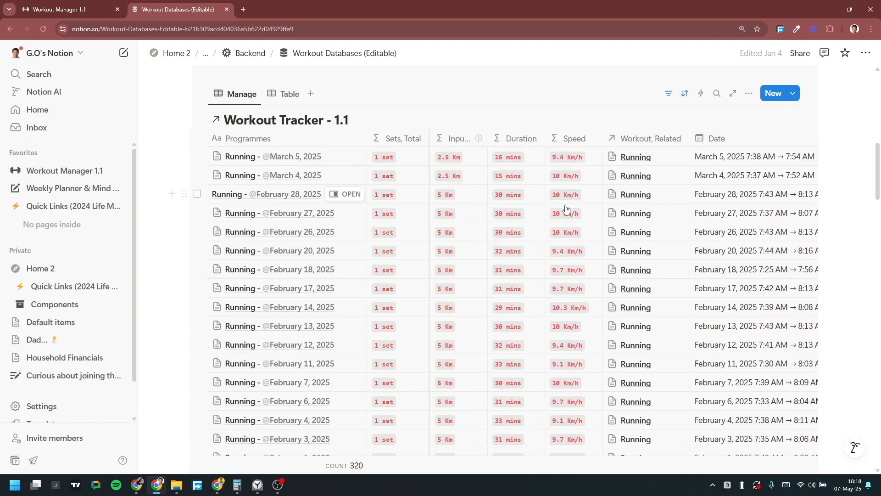
{"action": "left_click", "coordinate": [511, 159]}
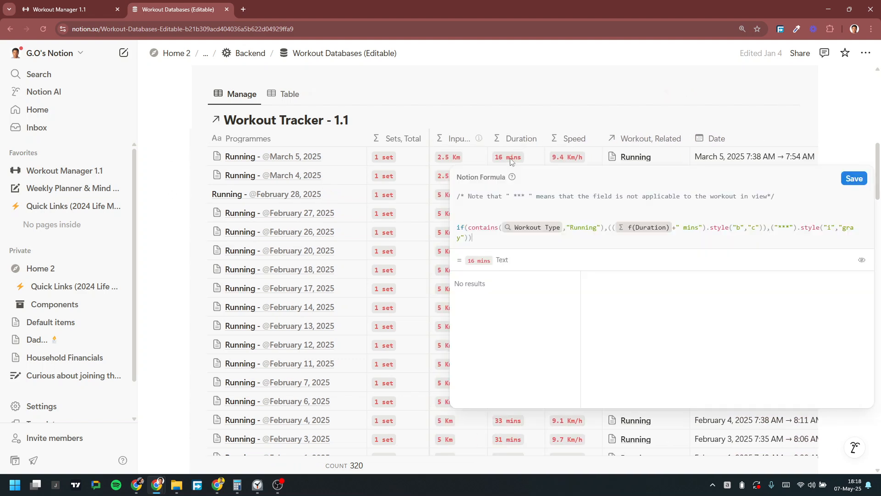
{"action": "left_click", "coordinate": [497, 109]}
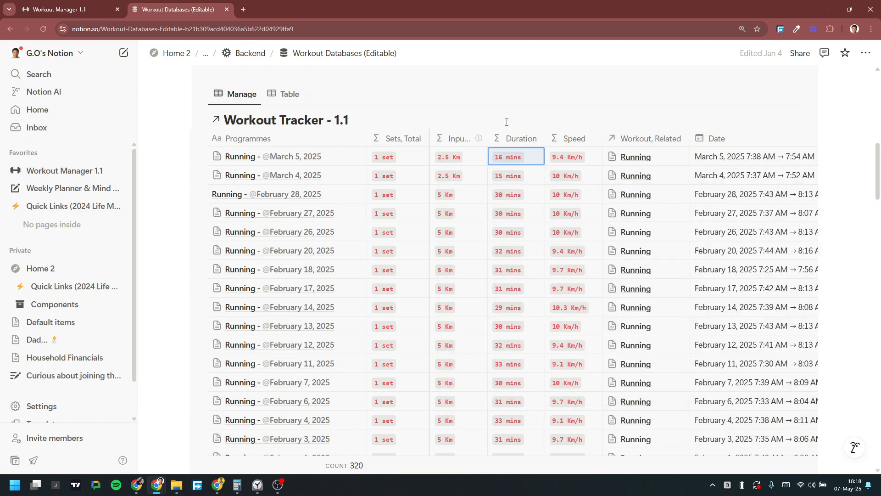
{"action": "left_click", "coordinate": [447, 158]}
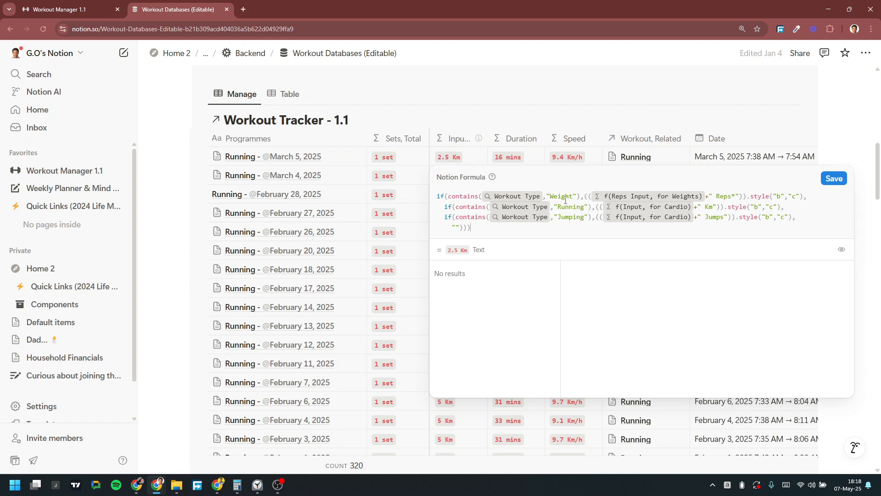
Step: Close the Input formula editor and scroll back to the March 5, 2025 tracker entries
{"action": "left_click_drag", "start_coordinate": [718, 197], "coordinate": [729, 198]}
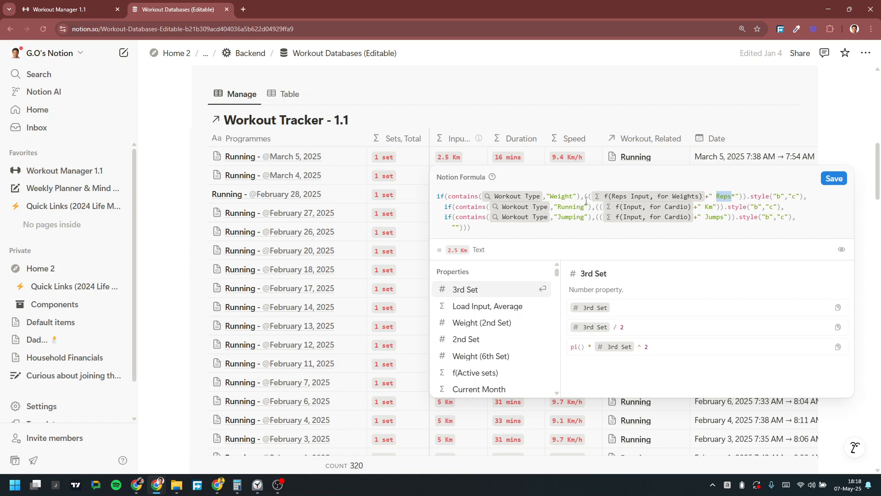
{"action": "left_click", "coordinate": [526, 109]}
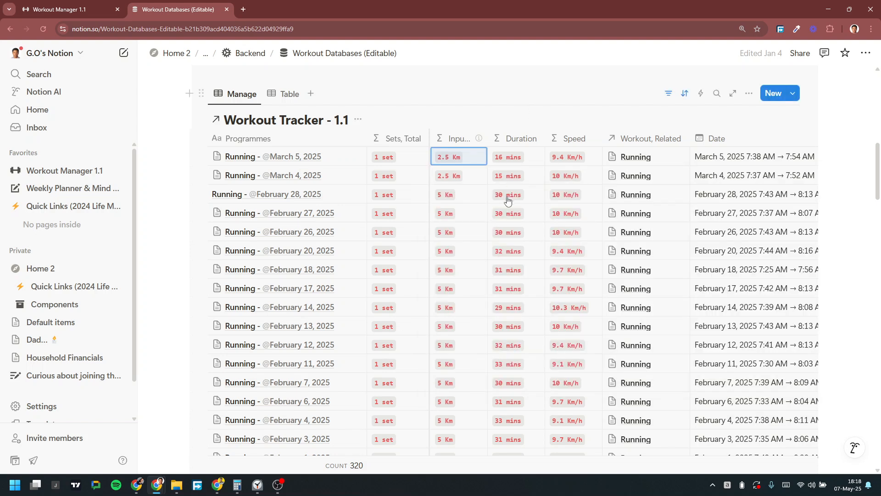
{"action": "scroll", "coordinate": [494, 220], "scroll_direction": "down", "scroll_amount": 20}
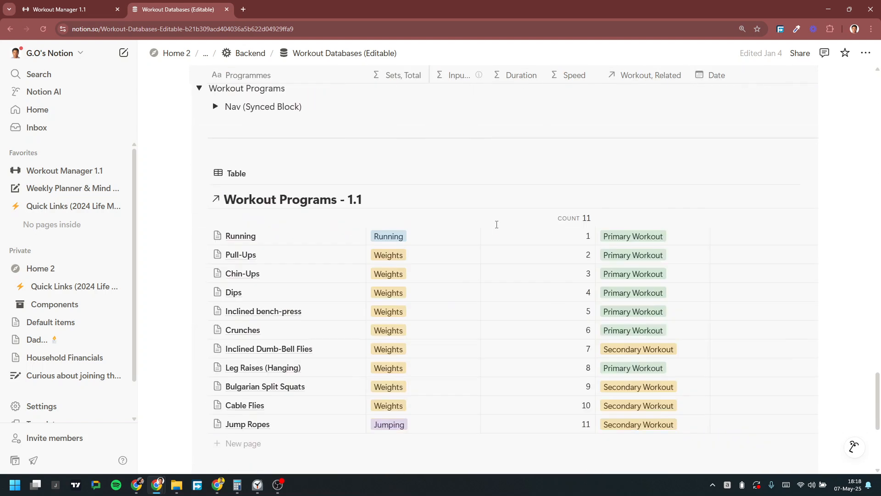
{"action": "scroll", "coordinate": [427, 228], "scroll_direction": "down", "scroll_amount": 3}
{"action": "scroll", "coordinate": [443, 276], "scroll_direction": "up", "scroll_amount": 10}
{"action": "scroll", "coordinate": [442, 270], "scroll_direction": "up", "scroll_amount": 20}
{"action": "scroll", "coordinate": [450, 251], "scroll_direction": "up", "scroll_amount": 8}
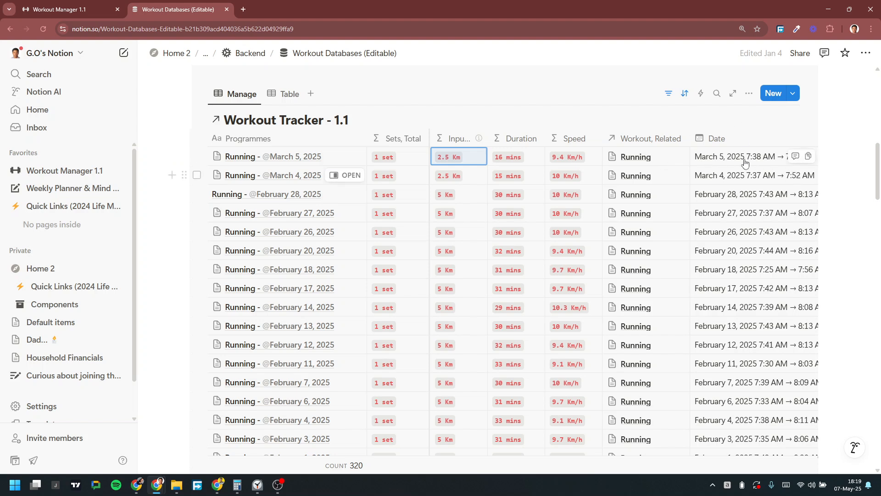
{"action": "left_click", "coordinate": [447, 158]}
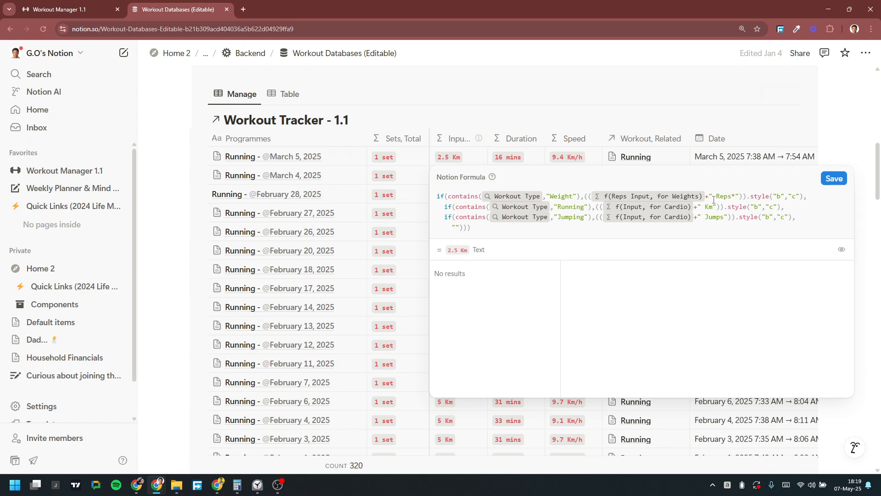
{"action": "left_click_drag", "start_coordinate": [716, 199], "coordinate": [733, 199]}
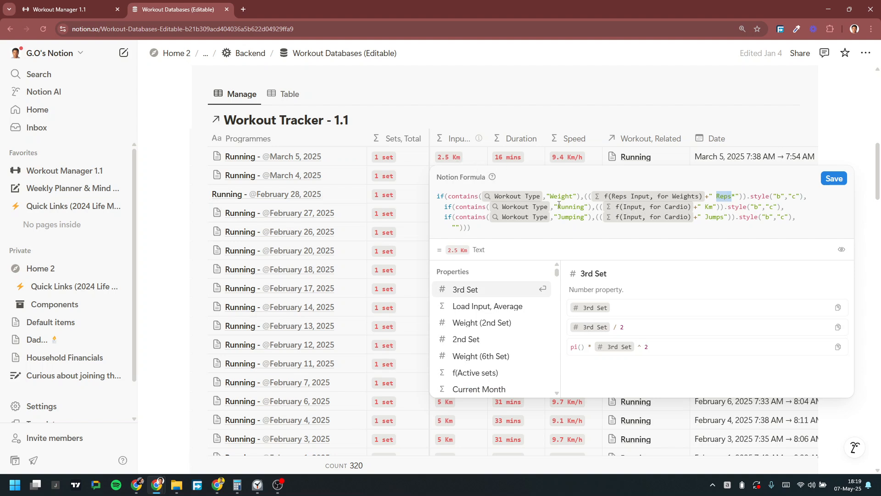
{"action": "left_click_drag", "start_coordinate": [708, 208], "coordinate": [722, 219]}
{"action": "left_click", "coordinate": [723, 218]}
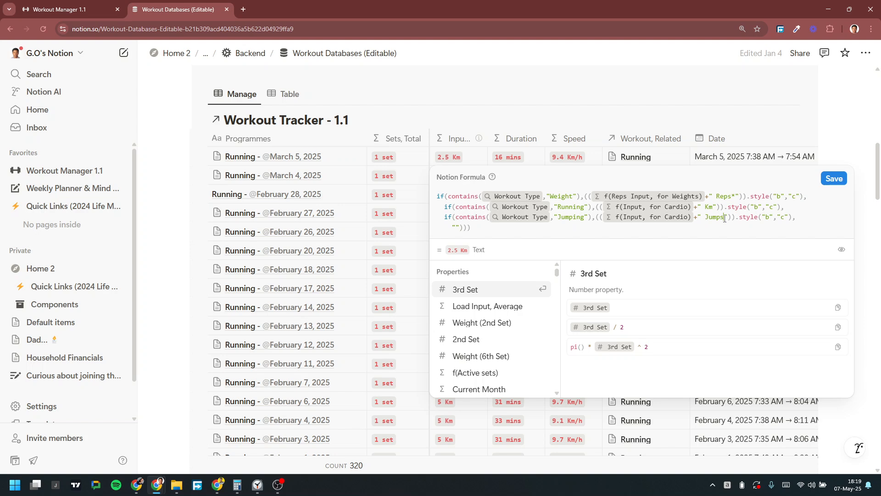
{"action": "left_click", "coordinate": [561, 217]}
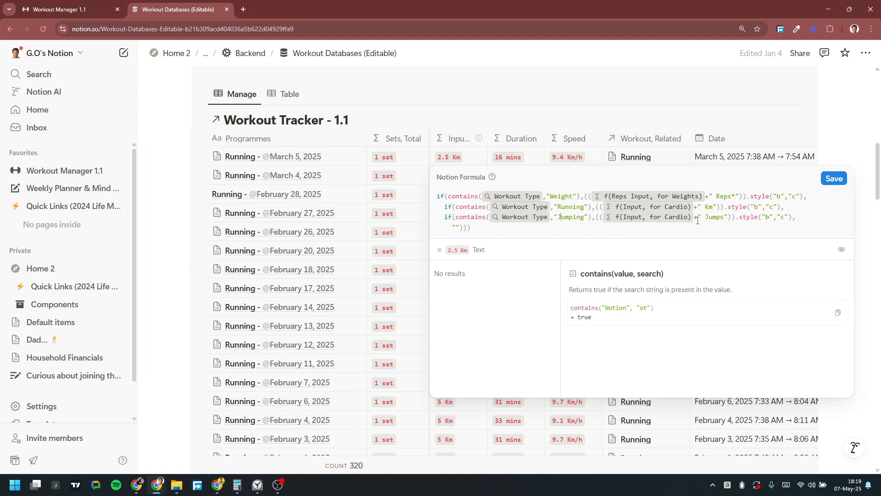
{"action": "key", "text": "Escape"}
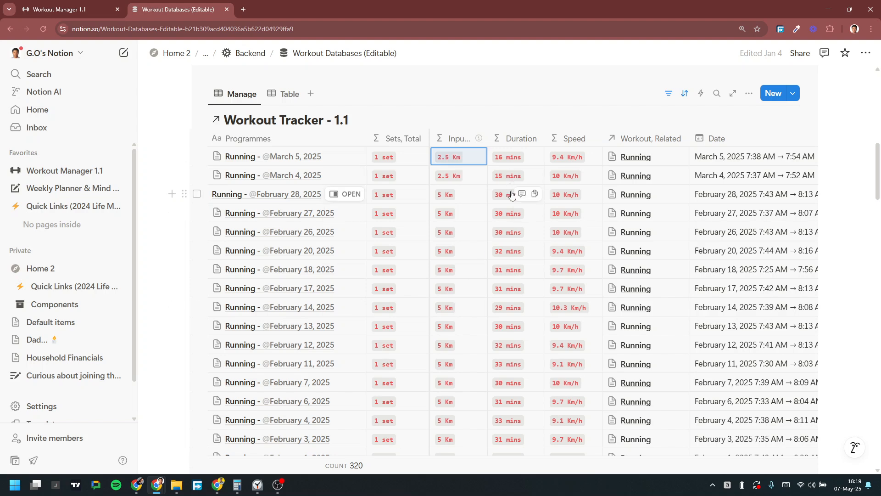
Step: Scroll the tracker to the January rows and open the Dips Jan 10 Duration formula
{"action": "scroll", "coordinate": [512, 193], "scroll_direction": "right", "scroll_amount": 10}
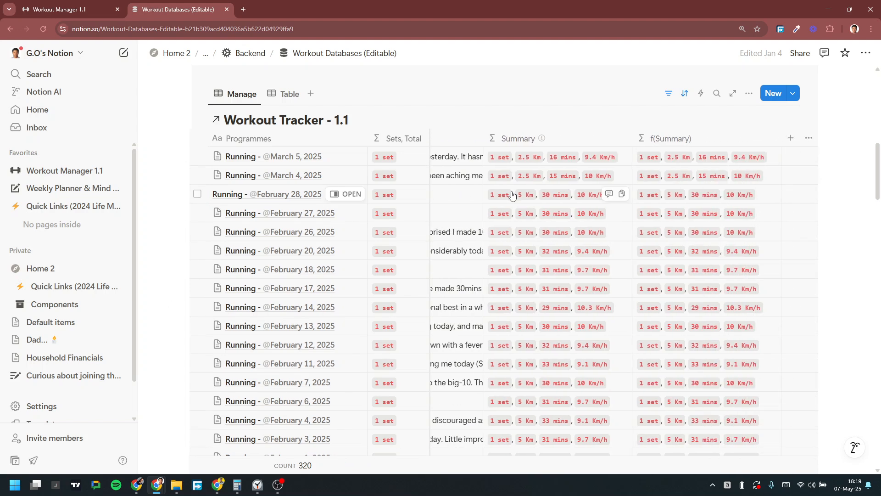
{"action": "scroll", "coordinate": [636, 232], "scroll_direction": "down", "scroll_amount": 15}
{"action": "scroll", "coordinate": [637, 235], "scroll_direction": "down", "scroll_amount": 1}
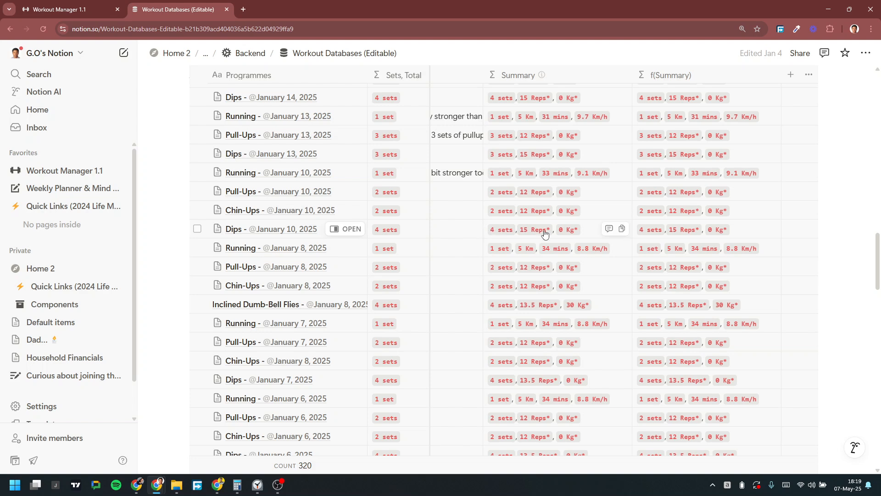
{"action": "scroll", "coordinate": [527, 233], "scroll_direction": "left", "scroll_amount": 5}
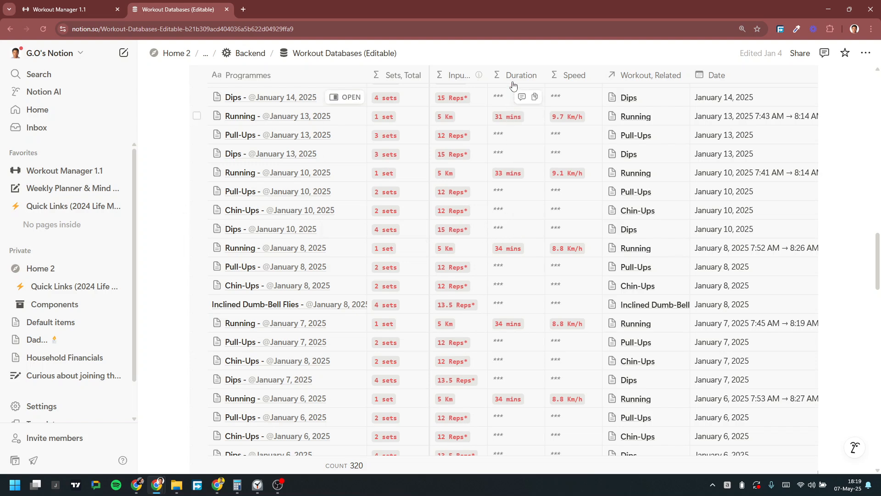
{"action": "left_click", "coordinate": [505, 229]}
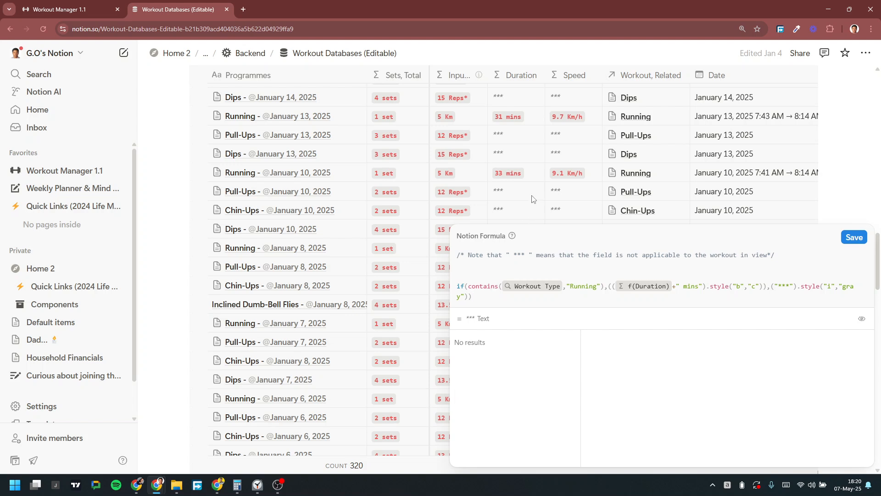
Step: Compare with the Dips Jan 10 Input formula, then scroll right to the Summary and f(Summary) columns
{"action": "key", "text": "Escape"}
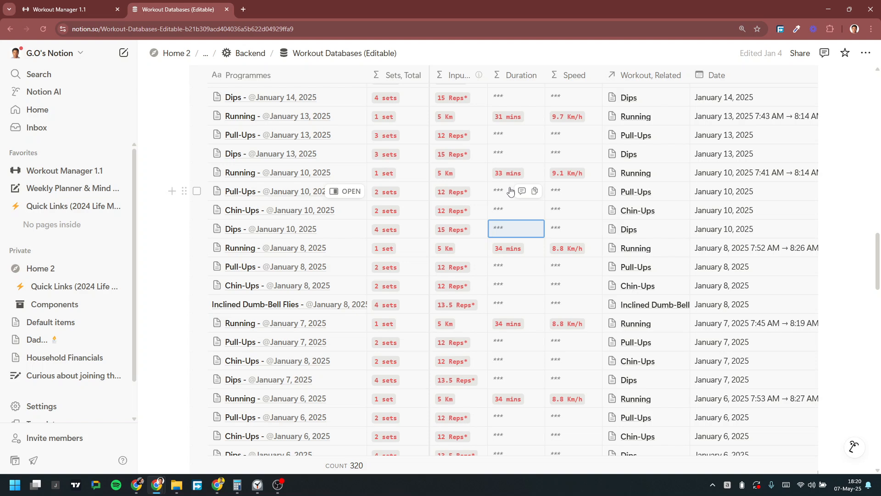
{"action": "left_click", "coordinate": [446, 229]}
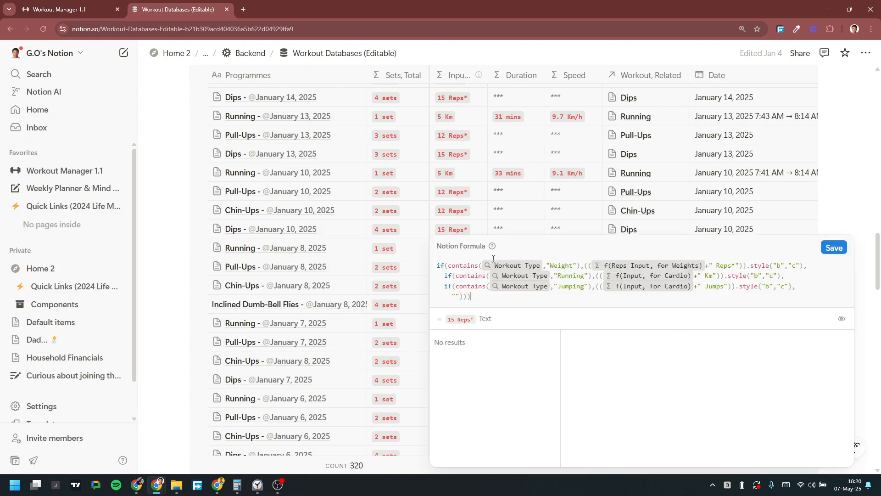
{"action": "left_click", "coordinate": [515, 219]}
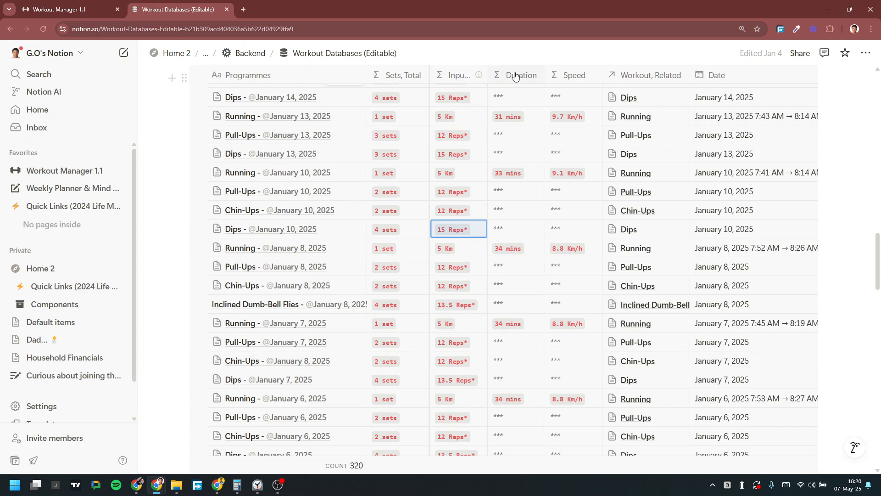
{"action": "scroll", "coordinate": [527, 181], "scroll_direction": "right", "scroll_amount": 10}
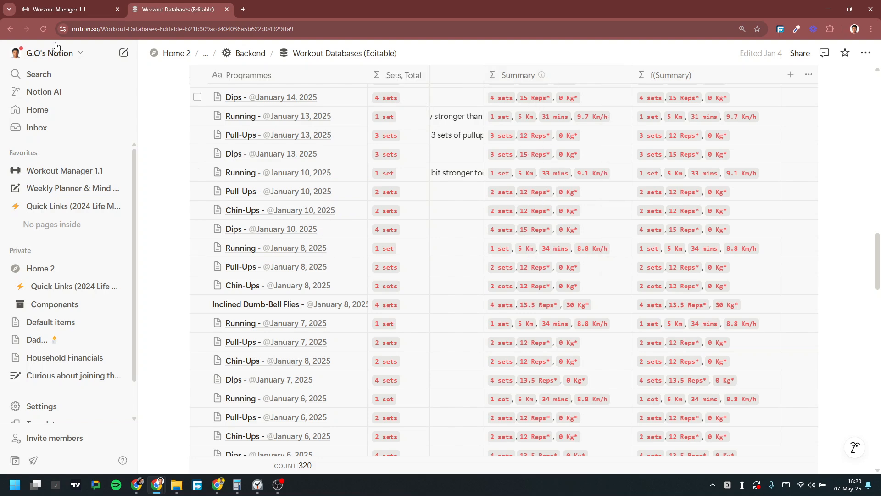
{"action": "left_click", "coordinate": [67, 11]}
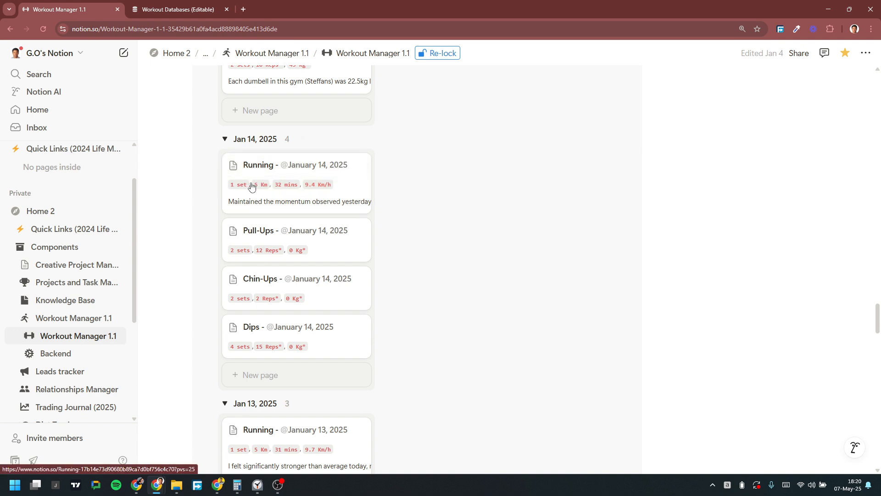
{"action": "left_click", "coordinate": [354, 187]}
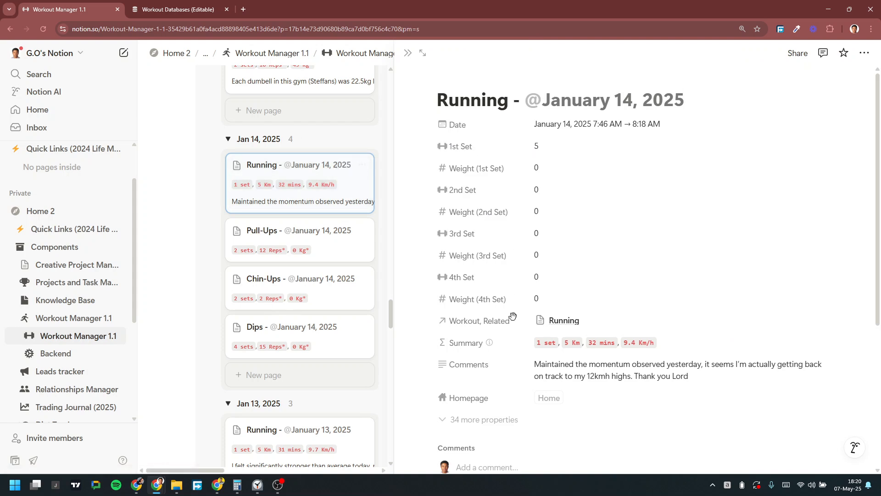
{"action": "mouse_move", "coordinate": [469, 342]}
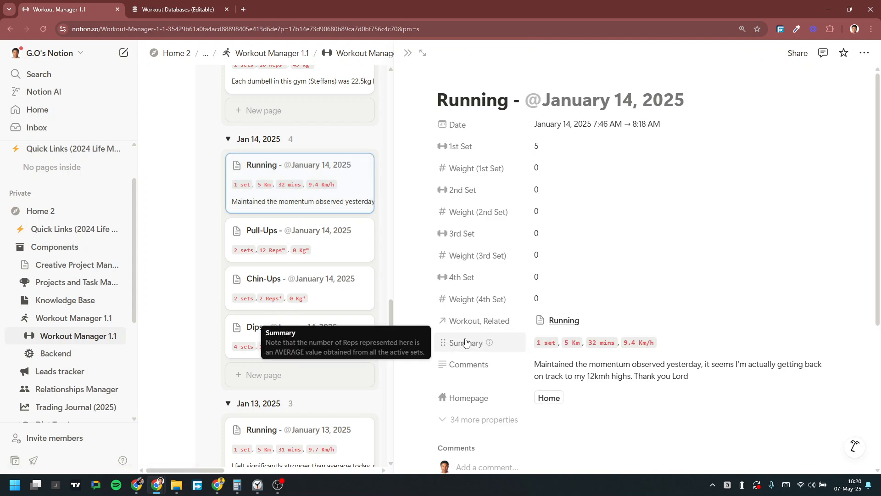
{"action": "left_click", "coordinate": [407, 53]}
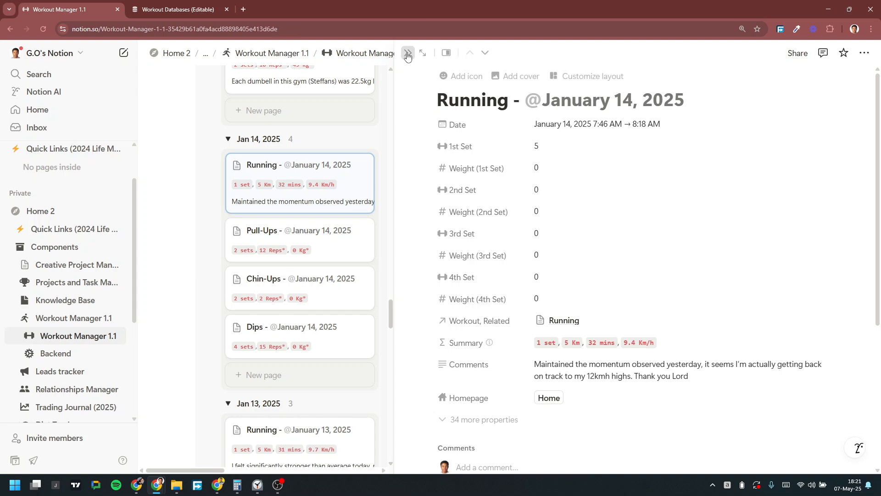
{"action": "left_click", "coordinate": [171, 8]}
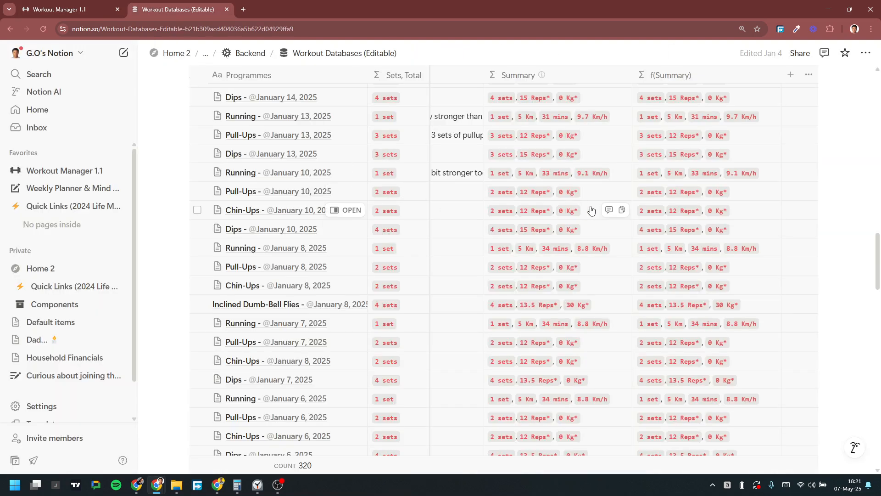
{"action": "scroll", "coordinate": [585, 210], "scroll_direction": "down", "scroll_amount": 12}
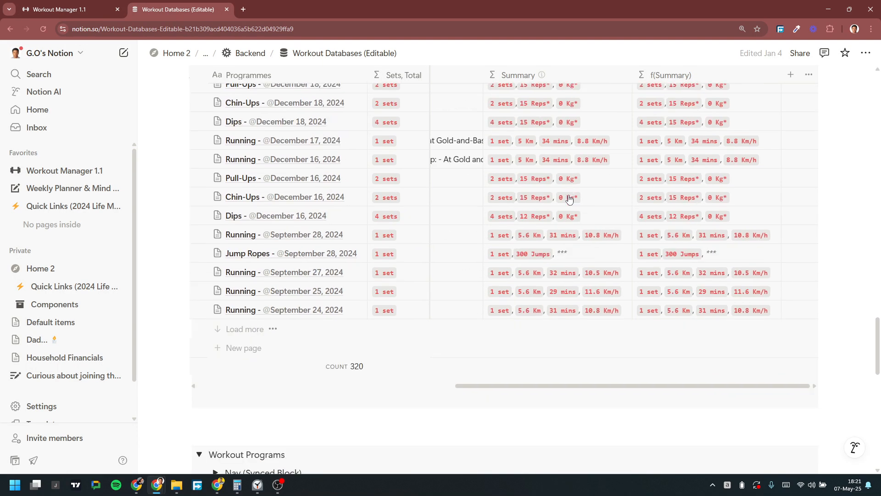
{"action": "scroll", "coordinate": [569, 198], "scroll_direction": "up", "scroll_amount": 6}
{"action": "scroll", "coordinate": [569, 199], "scroll_direction": "down", "scroll_amount": 12}
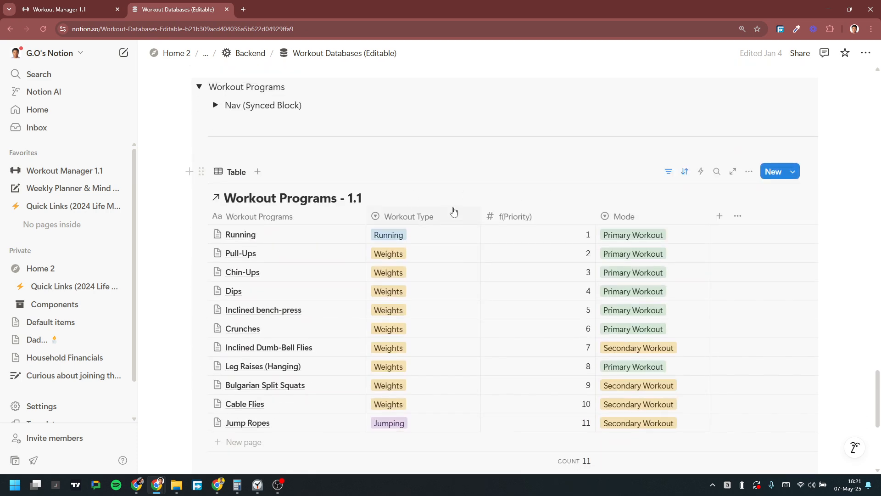
{"action": "scroll", "coordinate": [514, 211], "scroll_direction": "down", "scroll_amount": 1}
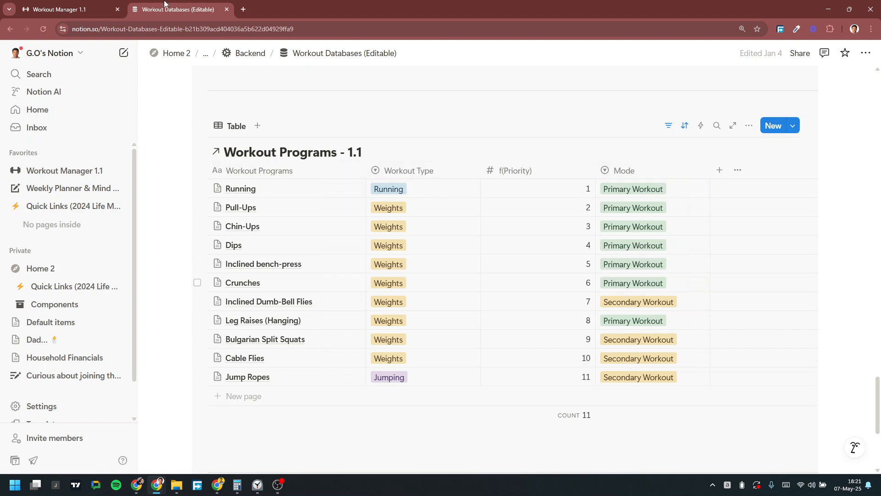
Step: Return to the Workout Manager 1.1 dashboard at 100% browser zoom, scrolled to the top
{"action": "left_click", "coordinate": [56, 4]}
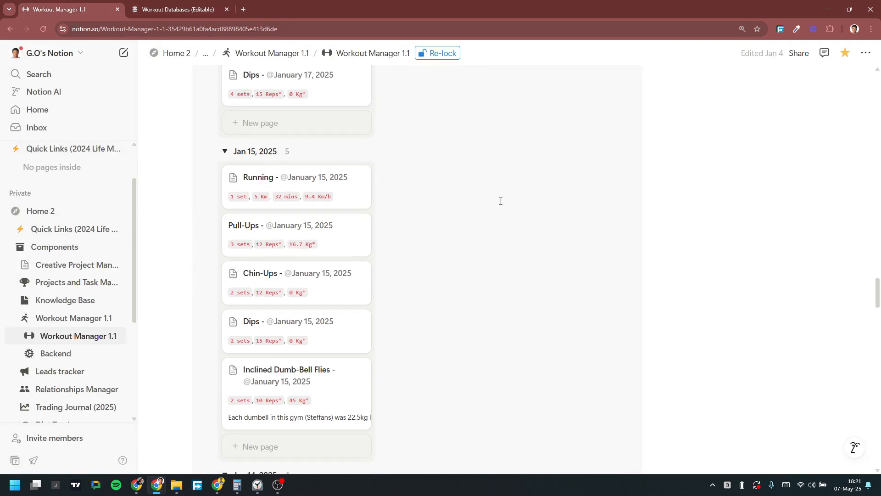
{"action": "left_click", "coordinate": [742, 29]}
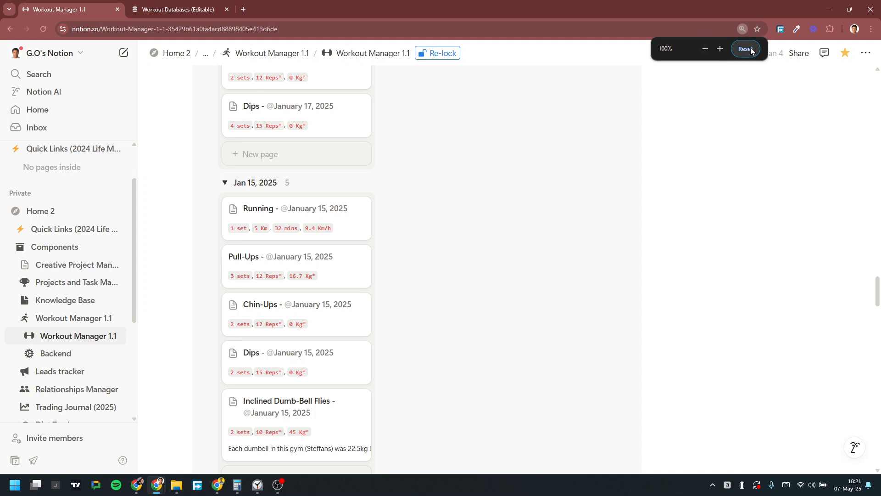
{"action": "left_click", "coordinate": [705, 49]}
{"action": "left_click", "coordinate": [706, 49]}
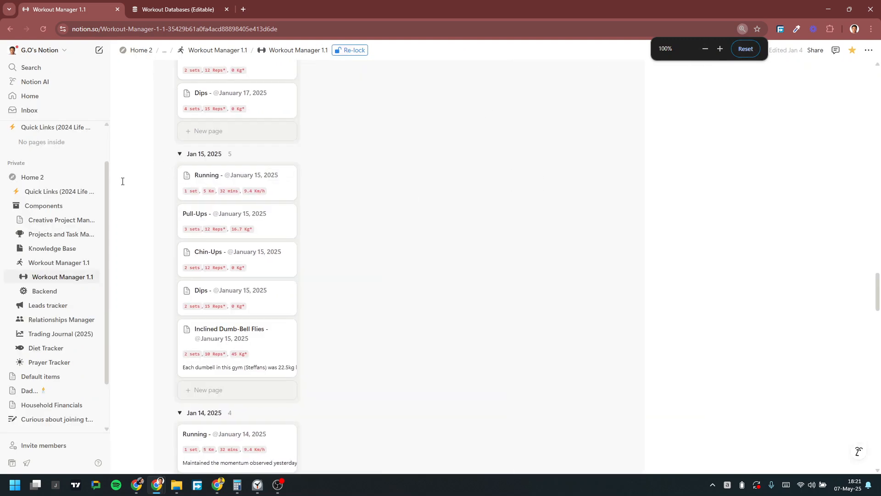
{"action": "scroll", "coordinate": [530, 174], "scroll_direction": "up", "scroll_amount": 20}
{"action": "scroll", "coordinate": [529, 171], "scroll_direction": "up", "scroll_amount": 20}
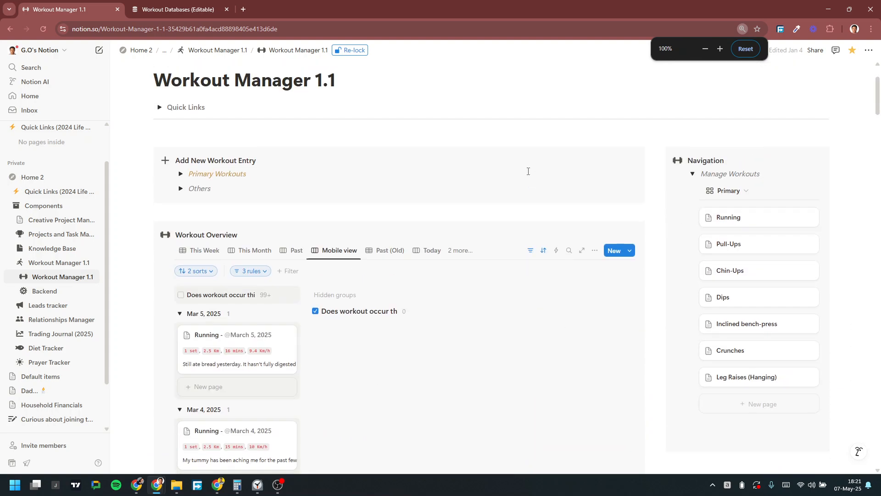
{"action": "scroll", "coordinate": [529, 171], "scroll_direction": "down", "scroll_amount": 6}
{"action": "scroll", "coordinate": [237, 181], "scroll_direction": "down", "scroll_amount": 20}
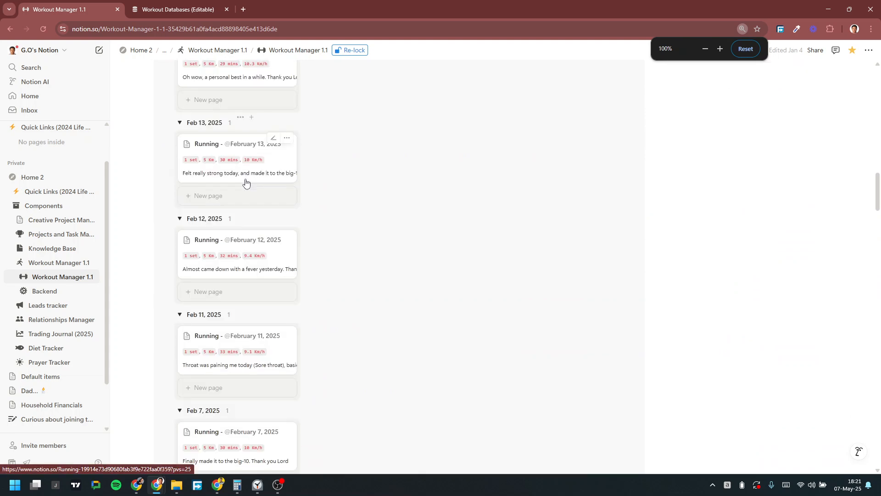
{"action": "scroll", "coordinate": [243, 184], "scroll_direction": "up", "scroll_amount": 20}
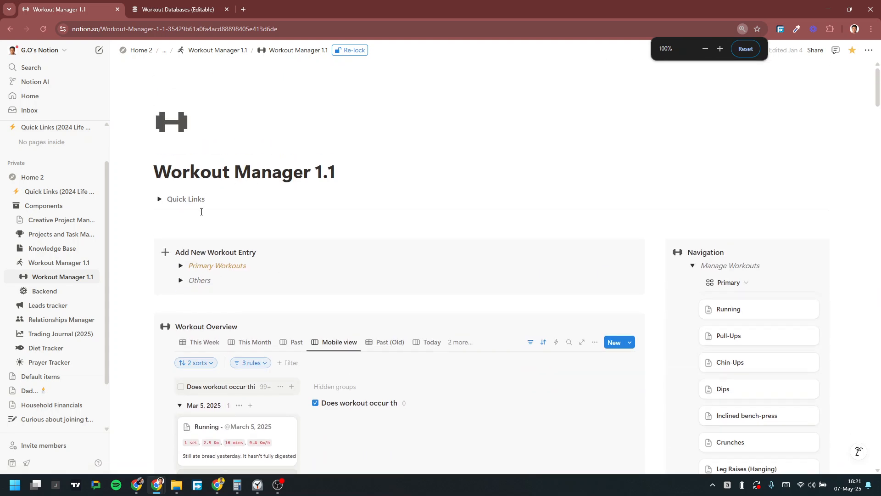
Step: Filter the Mobile view of Workout Overview to 'Does workout occur this Week?' Checked
{"action": "scroll", "coordinate": [217, 278], "scroll_direction": "down", "scroll_amount": 2}
{"action": "left_click", "coordinate": [206, 272]}
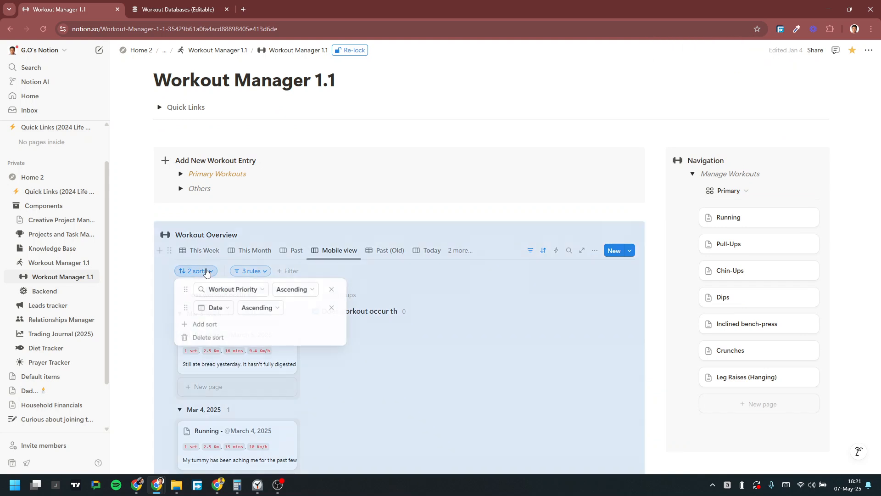
{"action": "left_click", "coordinate": [245, 235]}
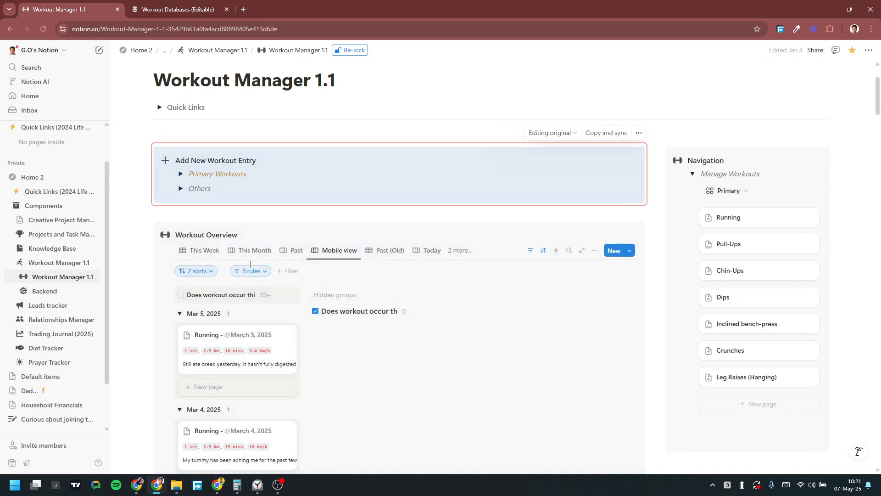
{"action": "left_click", "coordinate": [251, 271]}
{"action": "left_click", "coordinate": [428, 327]}
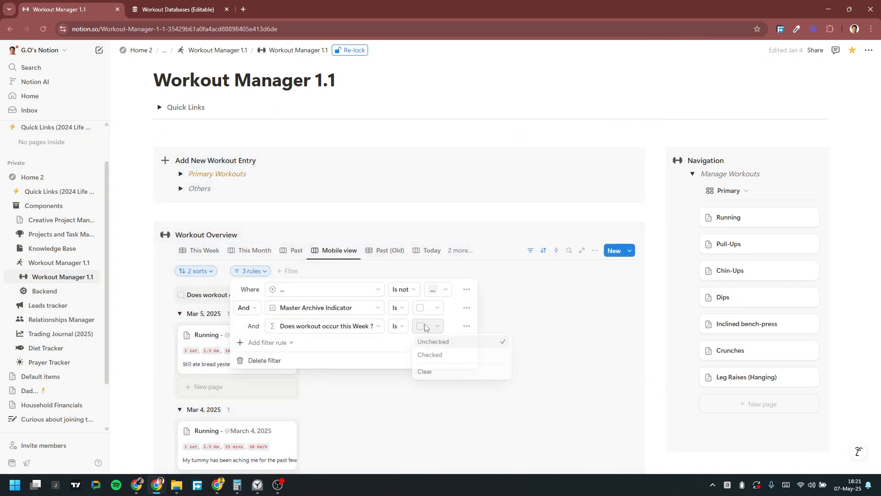
{"action": "left_click", "coordinate": [439, 357]}
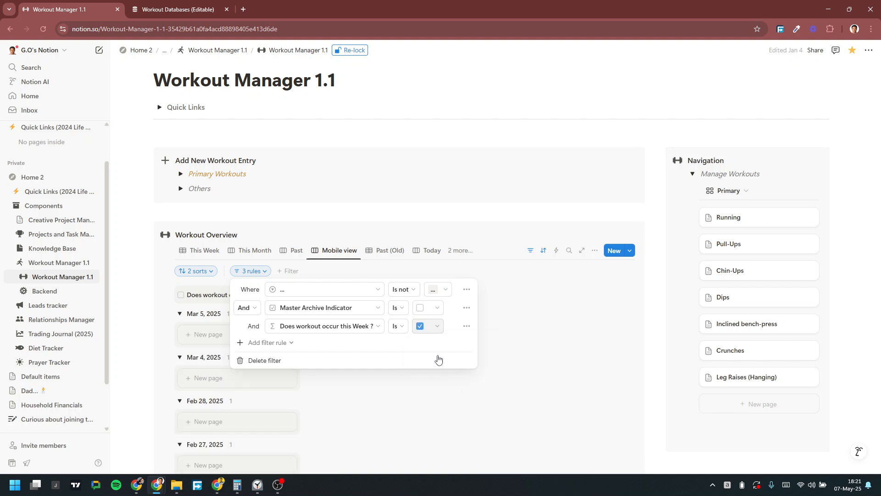
{"action": "left_click", "coordinate": [294, 195]}
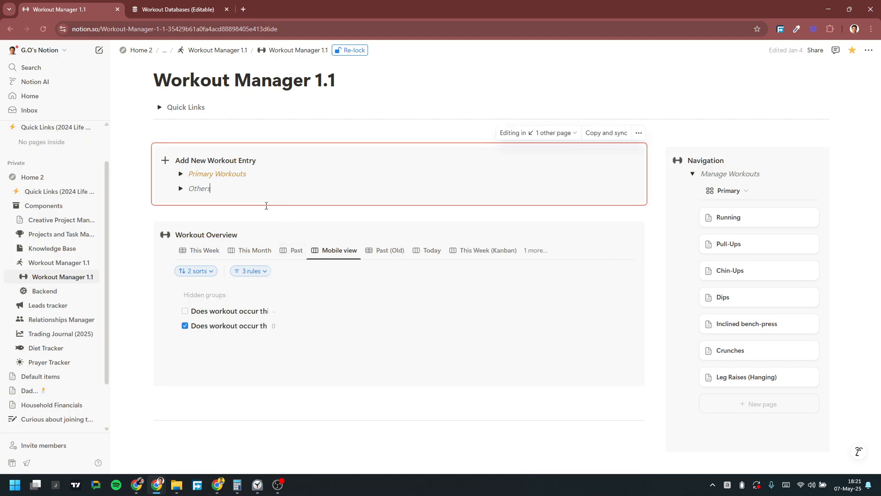
Step: Apply the same this-week Checked filter to the This Week view, then go to Workout Databases (Editable)
{"action": "left_click", "coordinate": [202, 251]}
{"action": "left_click", "coordinate": [255, 271]}
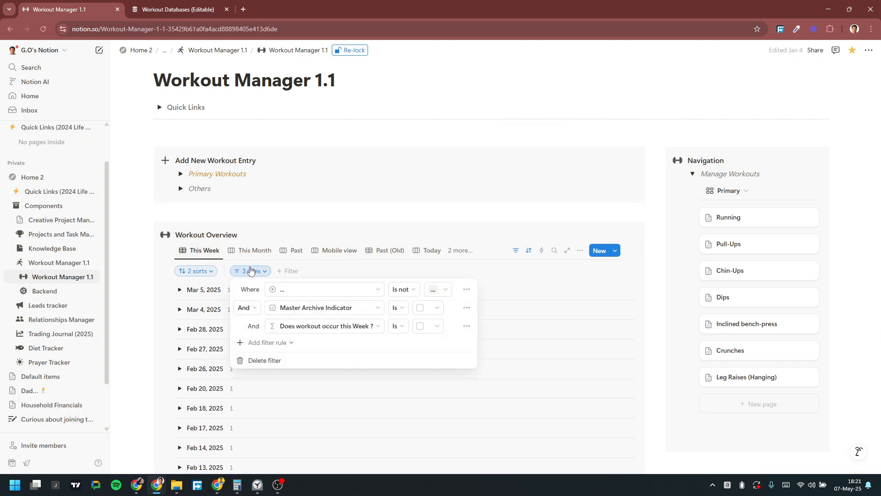
{"action": "left_click", "coordinate": [429, 326]}
{"action": "left_click", "coordinate": [442, 356]}
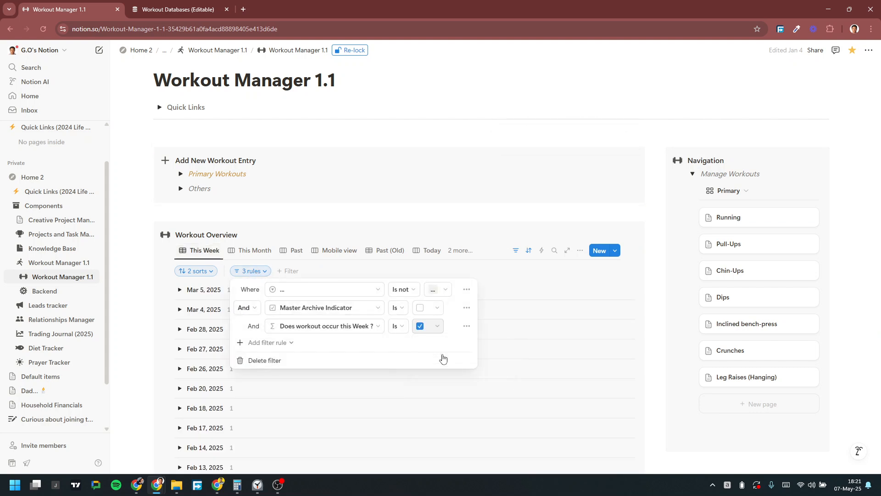
{"action": "left_click", "coordinate": [314, 211]}
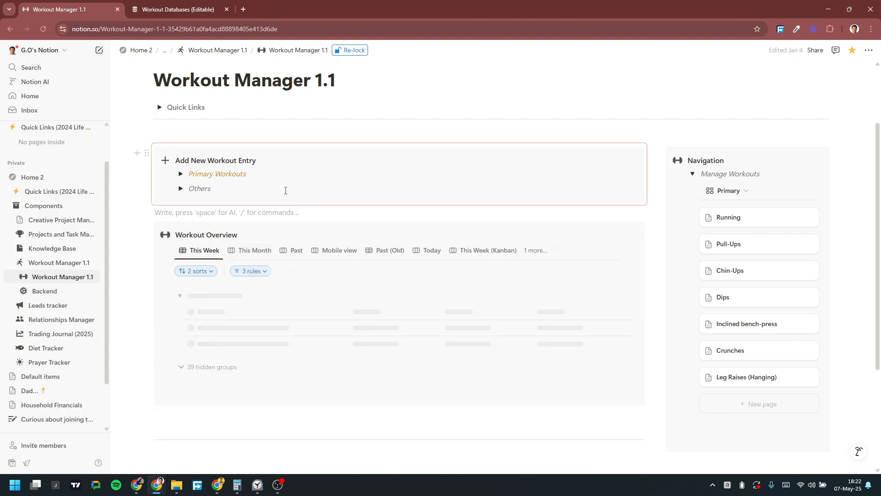
{"action": "left_click", "coordinate": [161, 11]}
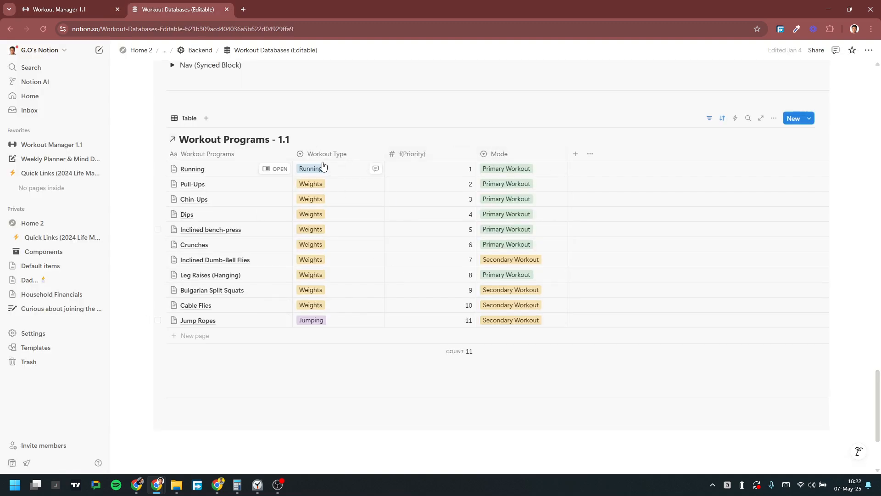
Step: On Workout Manager 1.1, browse Manage Workouts' views, collapse it, and expand Primary Workouts
{"action": "left_click", "coordinate": [82, 3]}
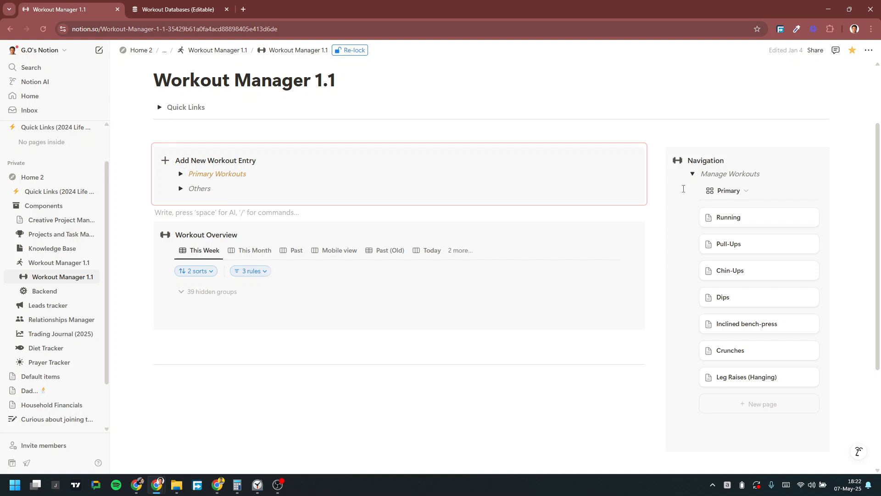
{"action": "scroll", "coordinate": [707, 238], "scroll_direction": "down", "scroll_amount": 2}
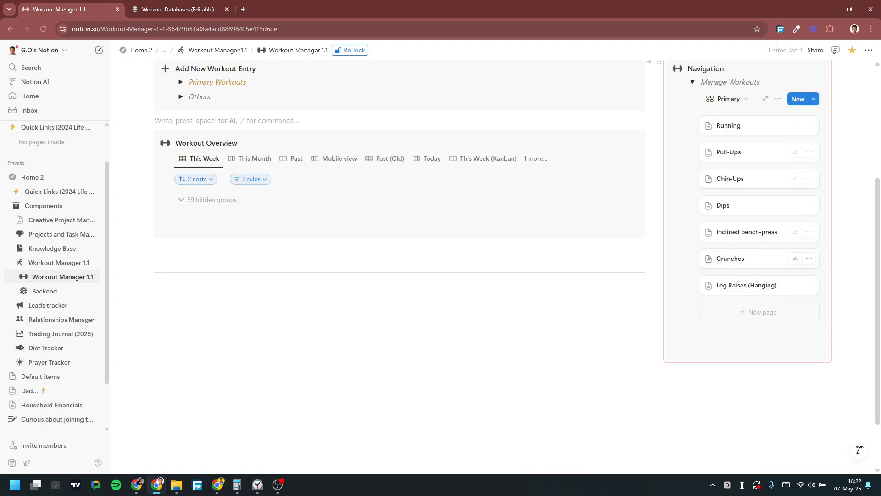
{"action": "left_click", "coordinate": [693, 81]}
{"action": "left_click", "coordinate": [692, 82]}
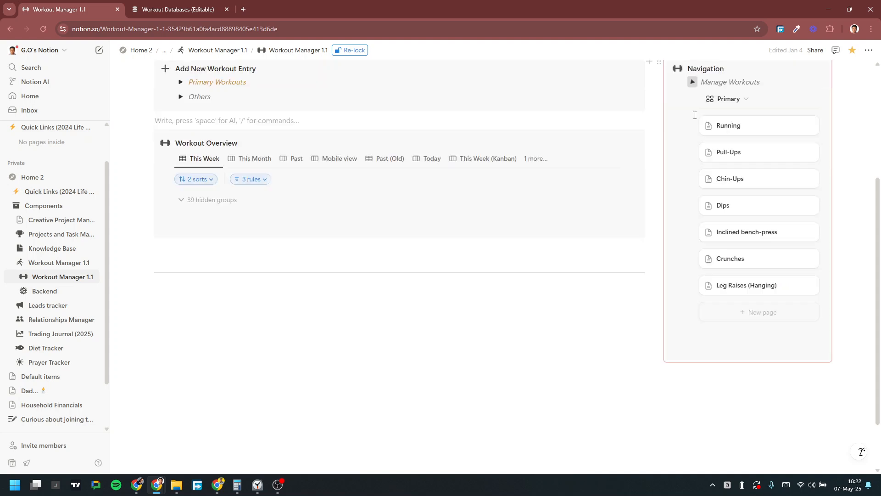
{"action": "left_click", "coordinate": [727, 98]}
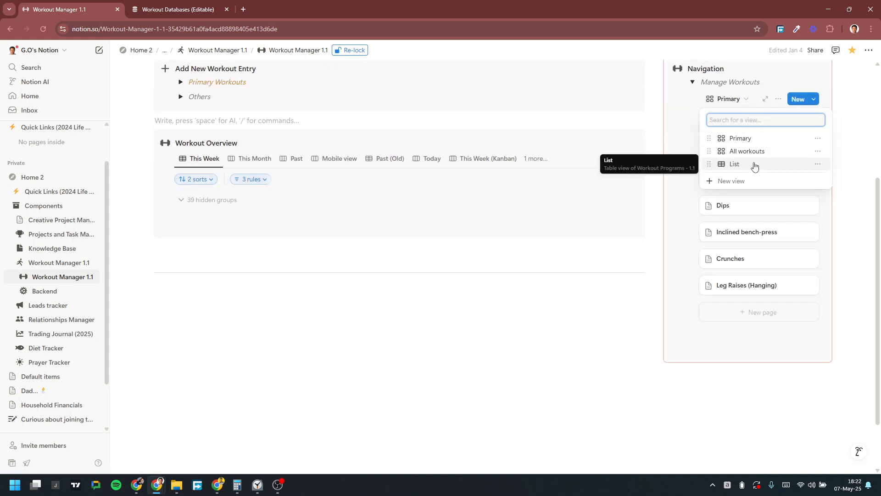
{"action": "left_click", "coordinate": [693, 83]}
{"action": "left_click", "coordinate": [693, 82]}
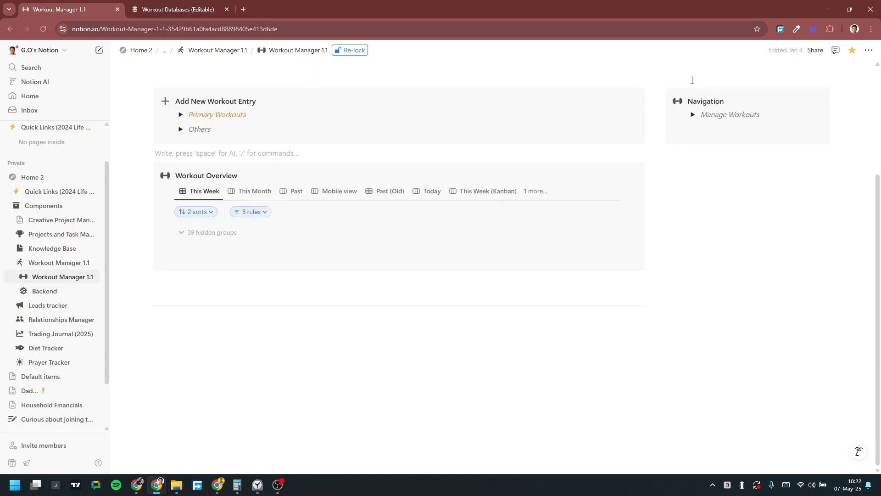
{"action": "scroll", "coordinate": [321, 177], "scroll_direction": "up", "scroll_amount": 1}
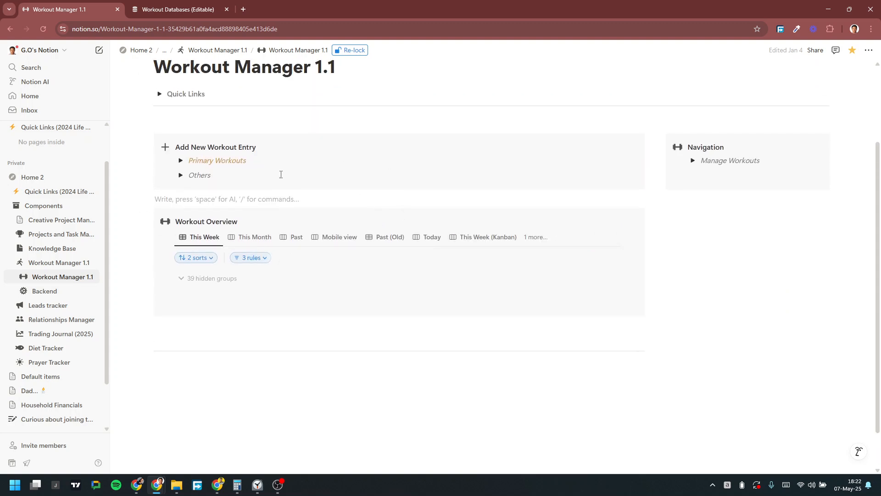
{"action": "left_click", "coordinate": [180, 161]}
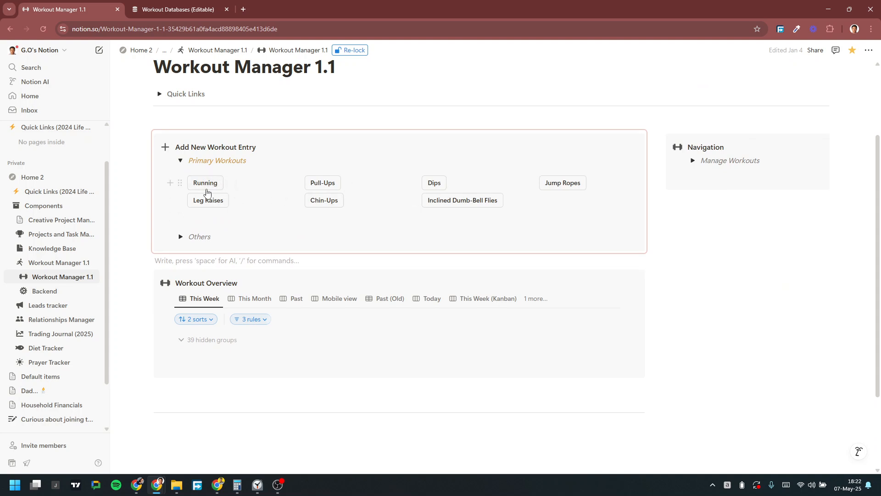
Step: Add today's Running entry with its date spanning 6:30 AM to 7:00 AM
{"action": "left_click", "coordinate": [213, 185]}
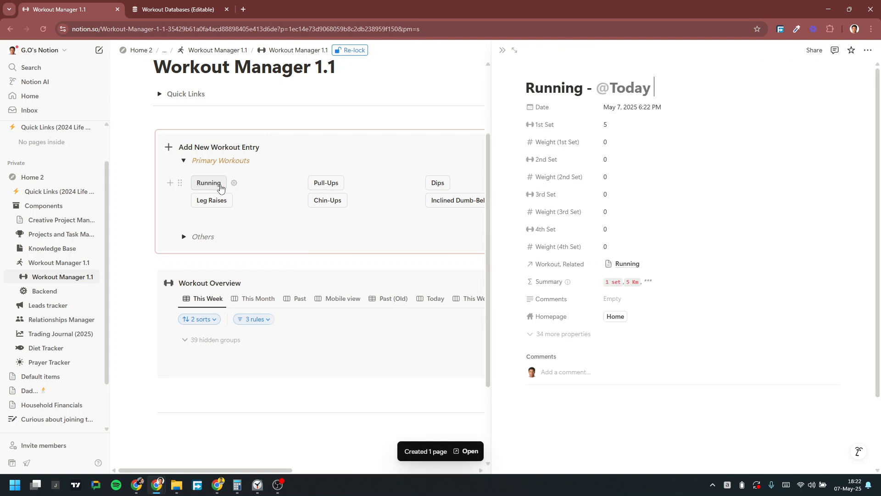
{"action": "left_click", "coordinate": [658, 108]}
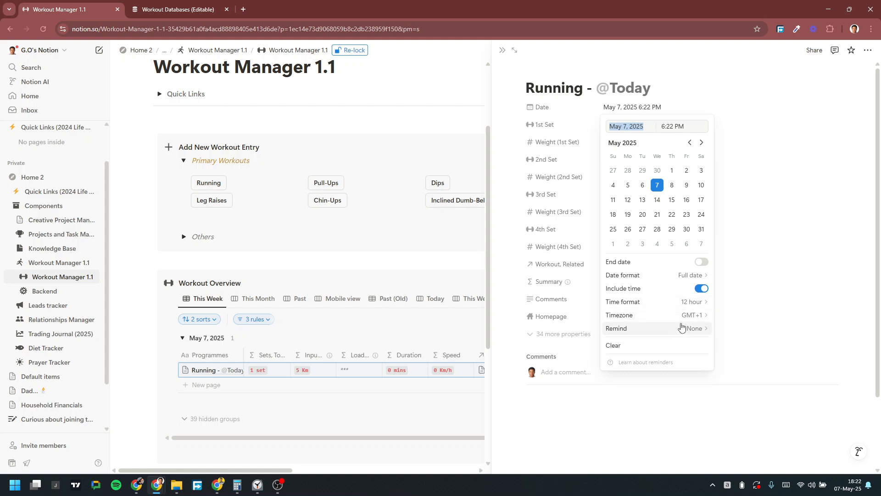
{"action": "left_click", "coordinate": [702, 262]}
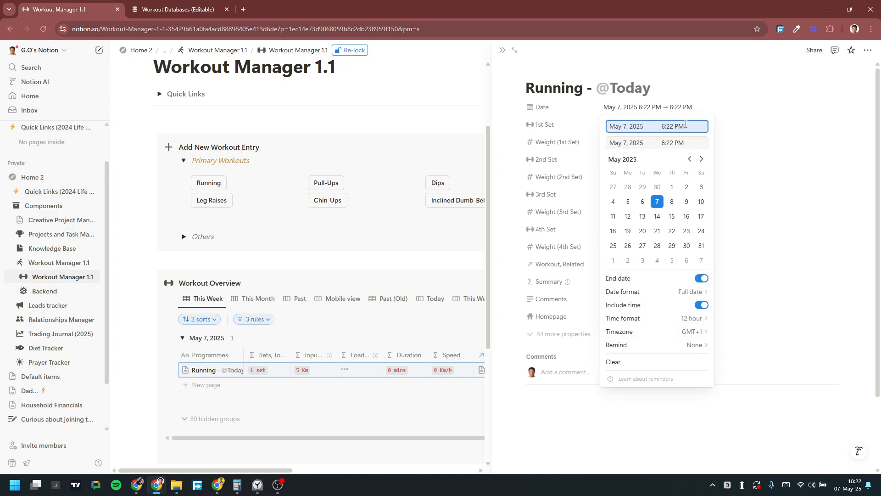
{"action": "key", "text": "BackSpace"}
{"action": "key", "text": "BackSpace"}
{"action": "key", "text": "BackSpace"}
{"action": "key", "text": "Return"}
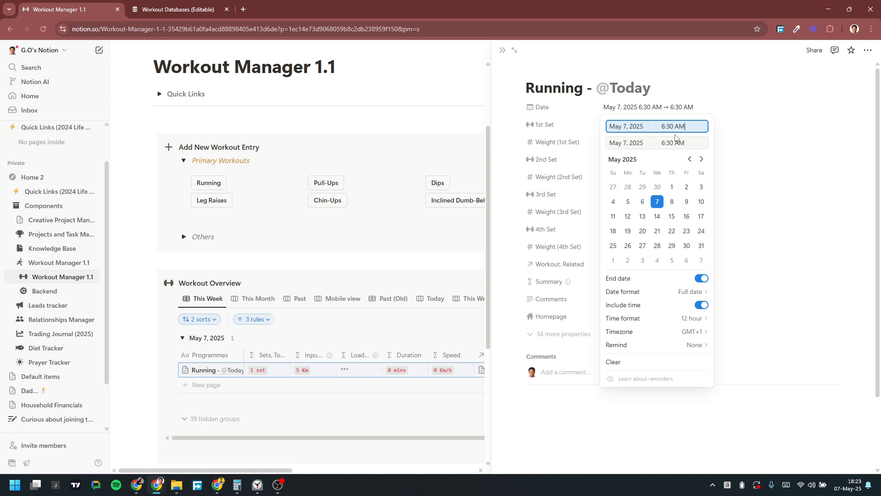
{"action": "left_click", "coordinate": [675, 144]}
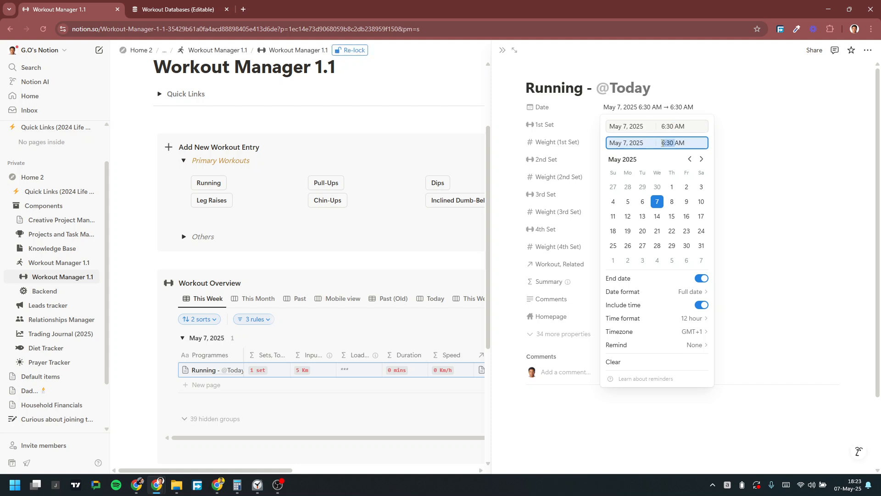
{"action": "type", "text": "7:00"}
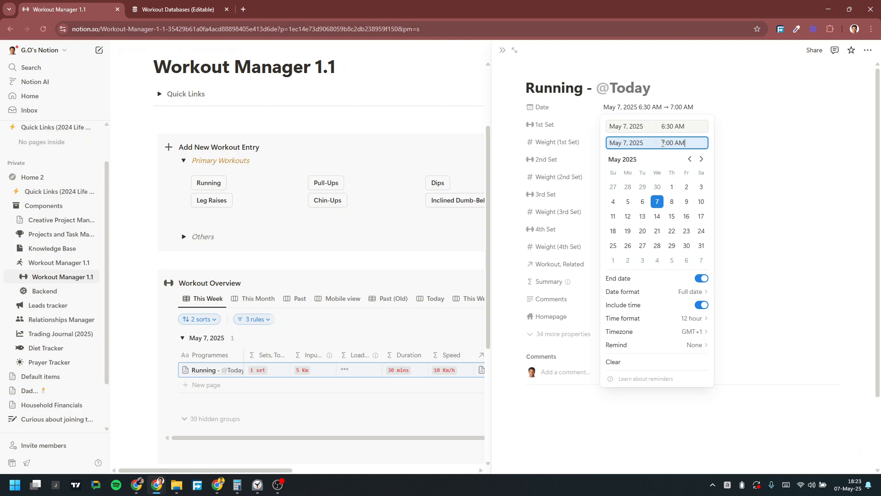
{"action": "left_click", "coordinate": [736, 100]}
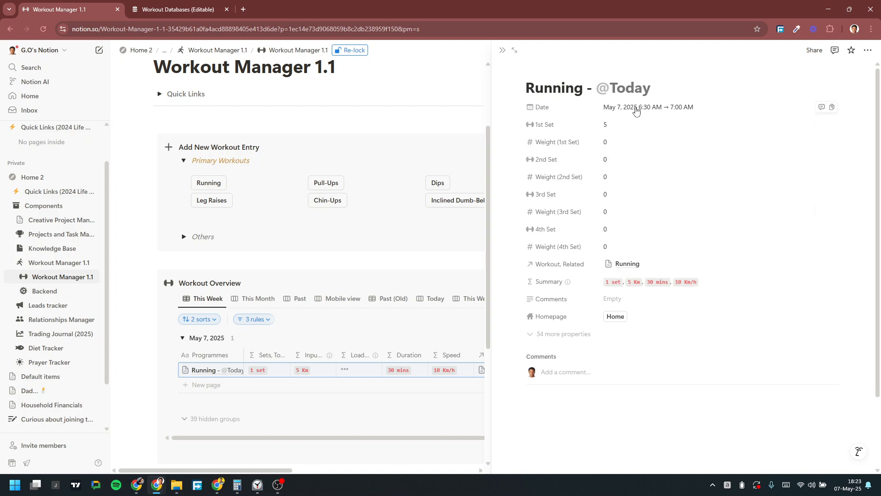
Step: Create today's Pull-Ups entry, close its side peek, and expand the Manage Workouts list
{"action": "left_click", "coordinate": [329, 183]}
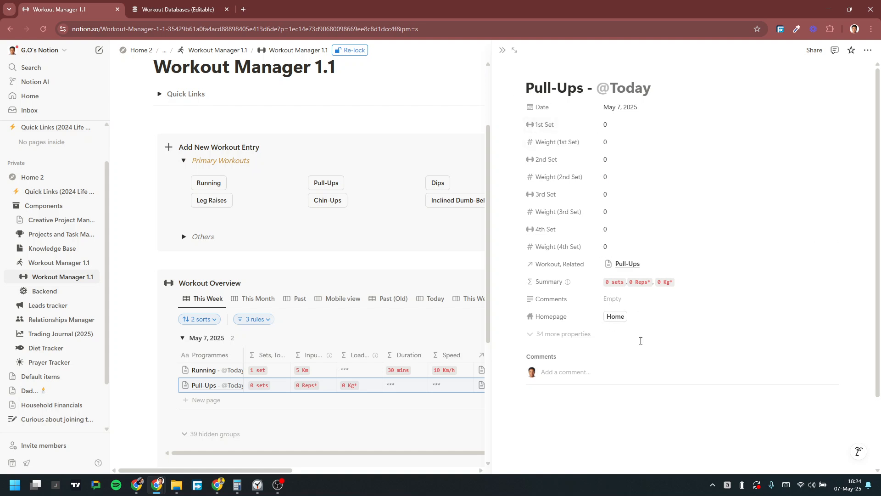
{"action": "left_click", "coordinate": [502, 50]}
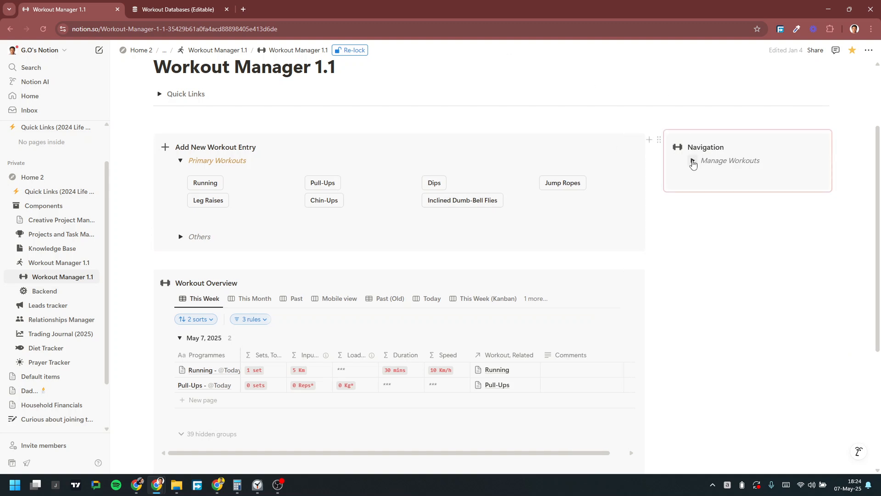
{"action": "left_click", "coordinate": [692, 161]}
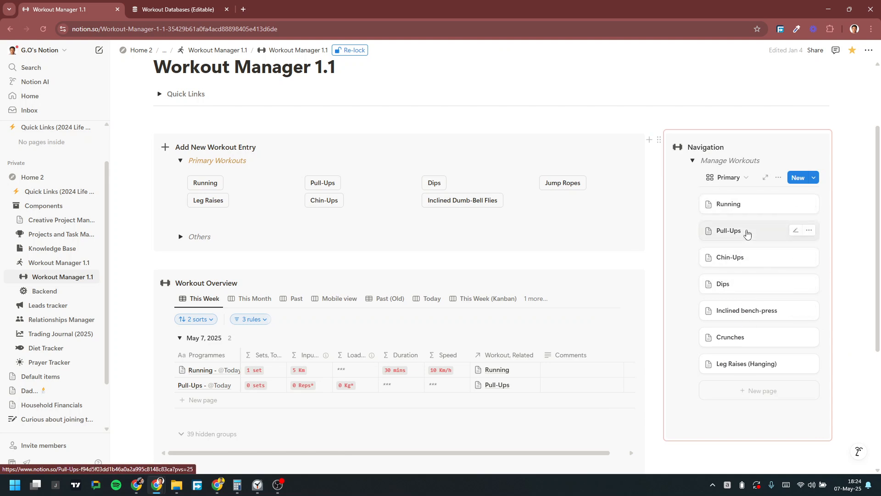
Step: Open the Running program page and delete this week's Running entry from its tracker
{"action": "left_click", "coordinate": [759, 210]}
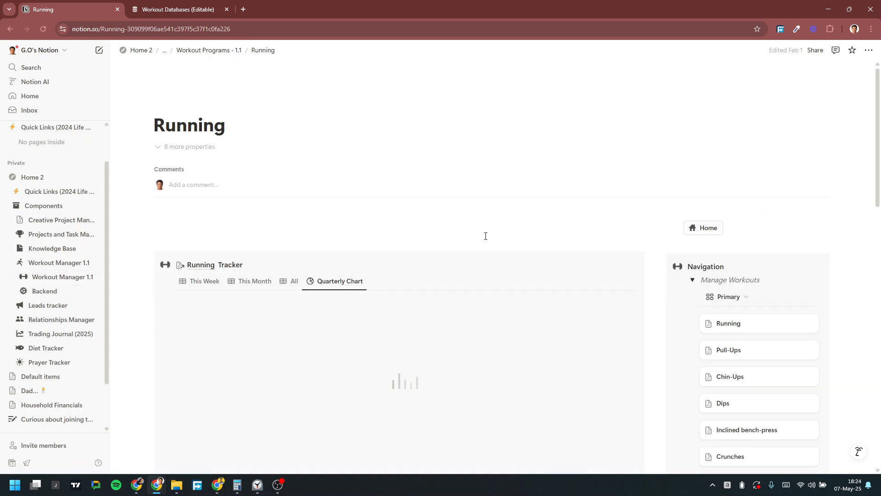
{"action": "scroll", "coordinate": [344, 246], "scroll_direction": "down", "scroll_amount": 4}
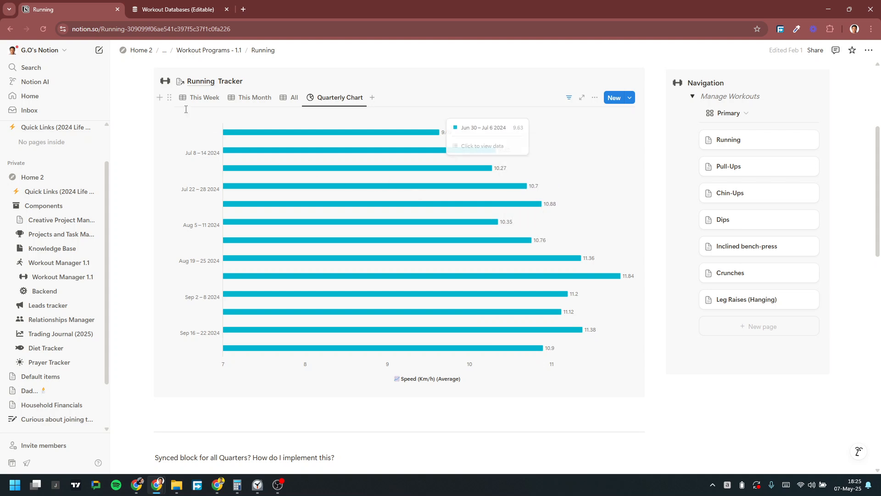
{"action": "left_click", "coordinate": [199, 102]}
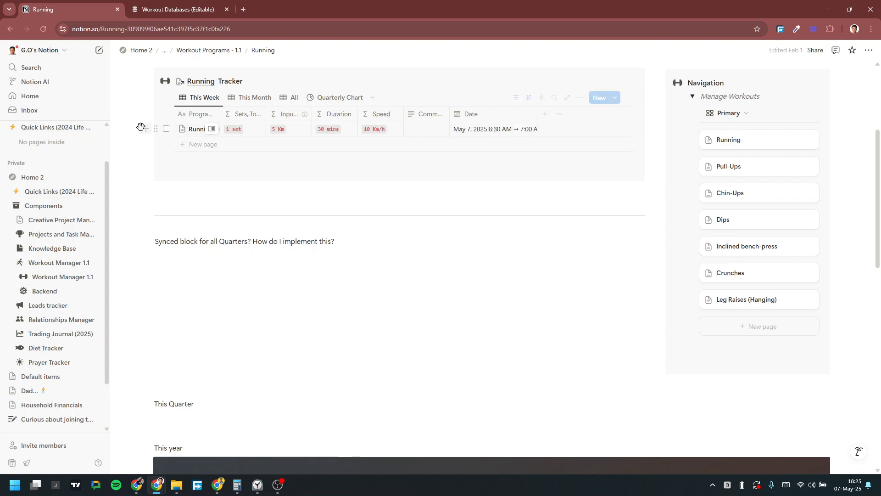
{"action": "left_click", "coordinate": [155, 130]}
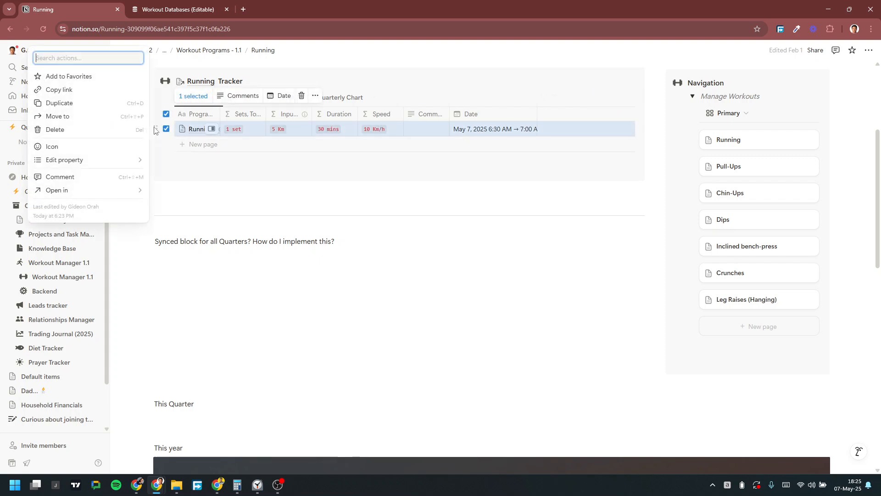
{"action": "left_click", "coordinate": [101, 132]}
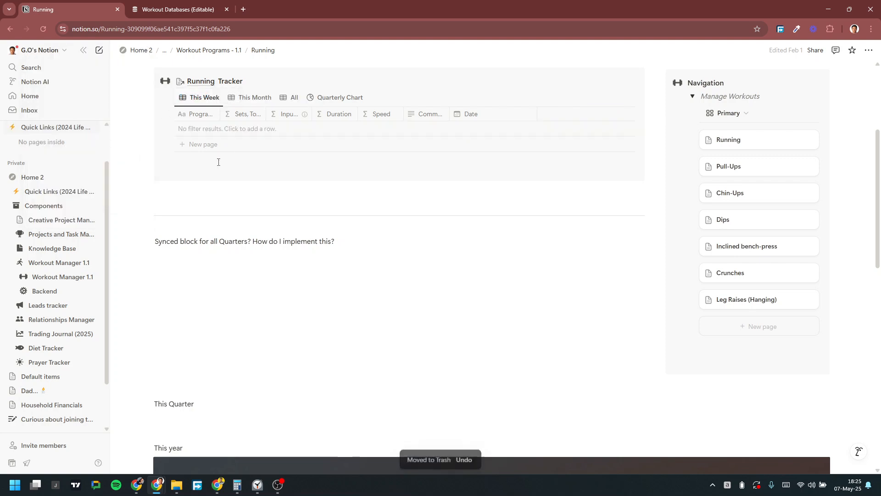
Step: Show all Running entries, collapse the Mar, Feb and Jan 2025 groups, then open Pull-Ups
{"action": "left_click", "coordinate": [257, 96]}
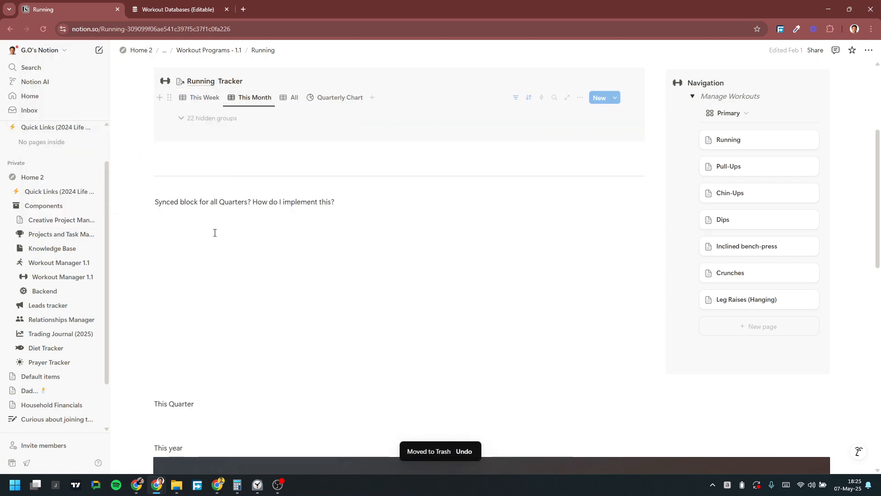
{"action": "left_click", "coordinate": [292, 98]}
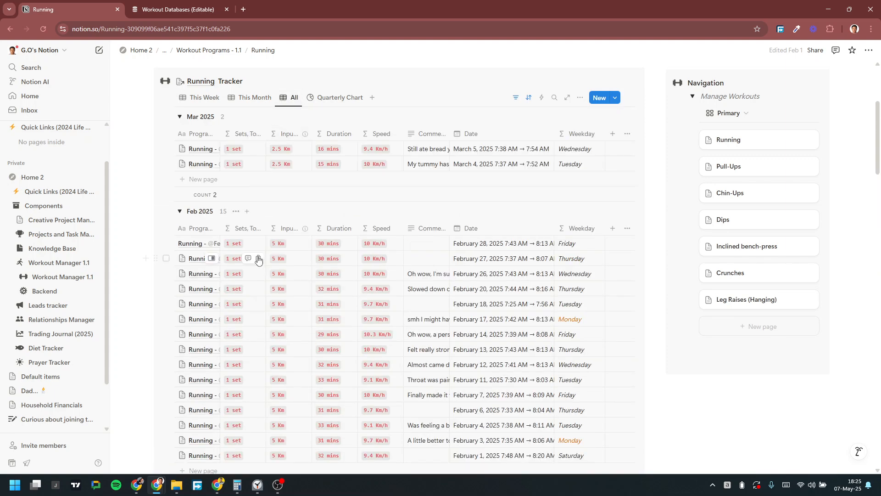
{"action": "scroll", "coordinate": [256, 253], "scroll_direction": "down", "scroll_amount": 3}
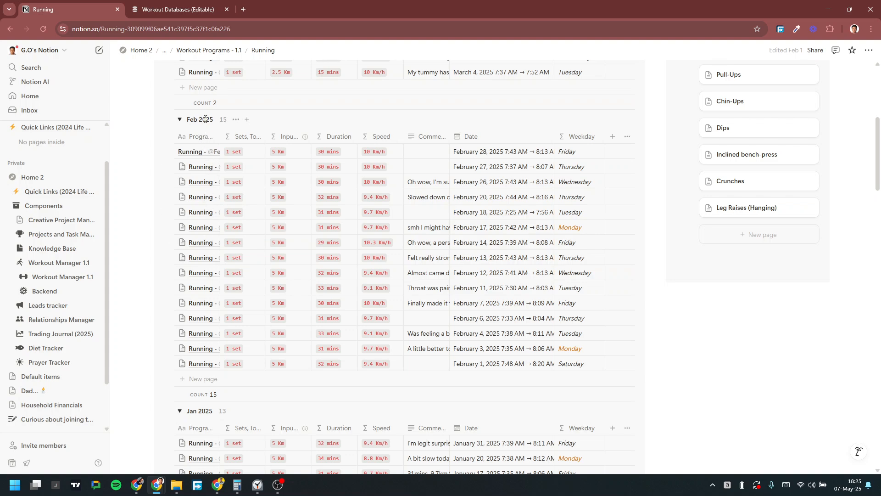
{"action": "scroll", "coordinate": [205, 151], "scroll_direction": "up", "scroll_amount": 3}
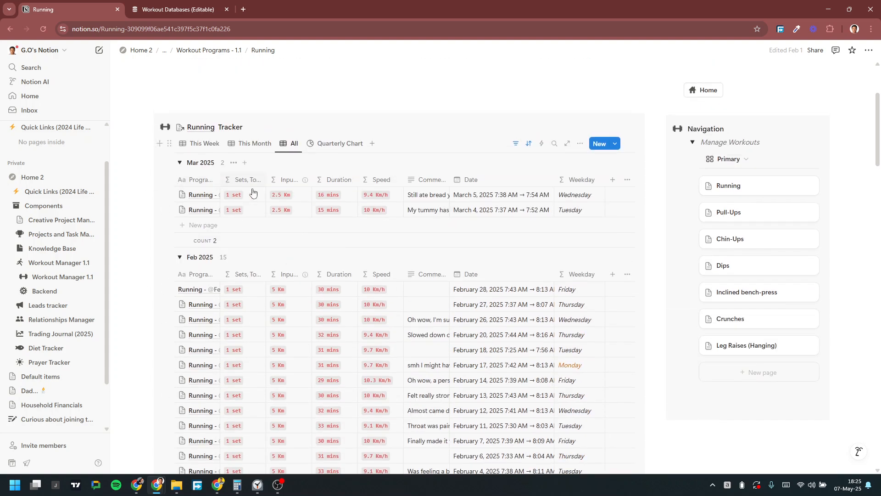
{"action": "left_click", "coordinate": [179, 163]}
{"action": "left_click", "coordinate": [180, 183]}
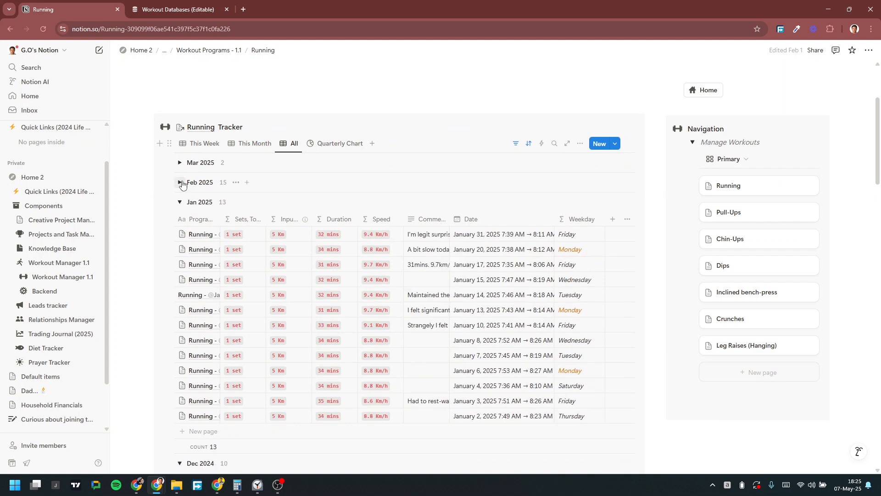
{"action": "left_click", "coordinate": [184, 203]}
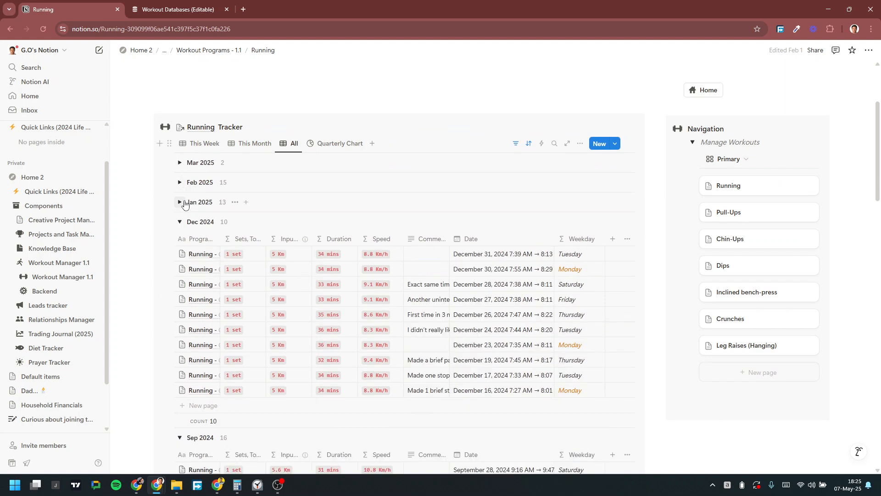
{"action": "left_click", "coordinate": [763, 215]}
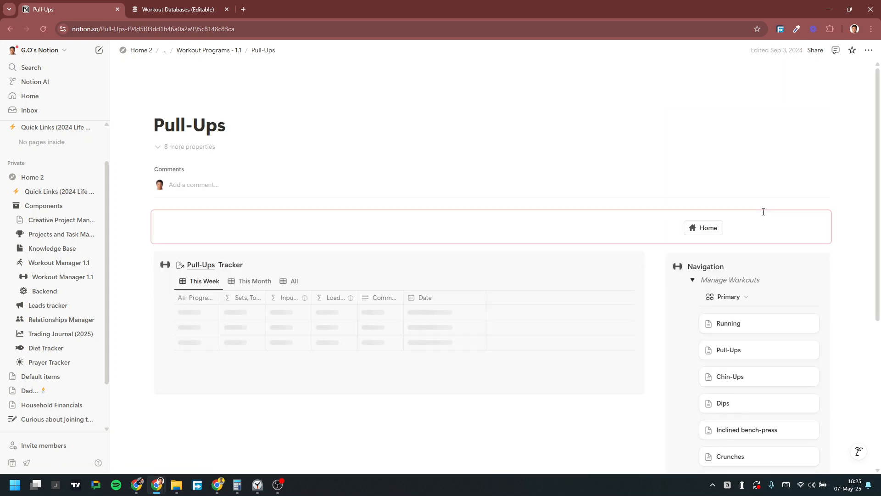
Step: Leave the Pull-Ups program page via Home, back to the Workout Manager 1.1 dashboard
{"action": "scroll", "coordinate": [381, 317], "scroll_direction": "down", "scroll_amount": 4}
{"action": "scroll", "coordinate": [381, 311], "scroll_direction": "up", "scroll_amount": 4}
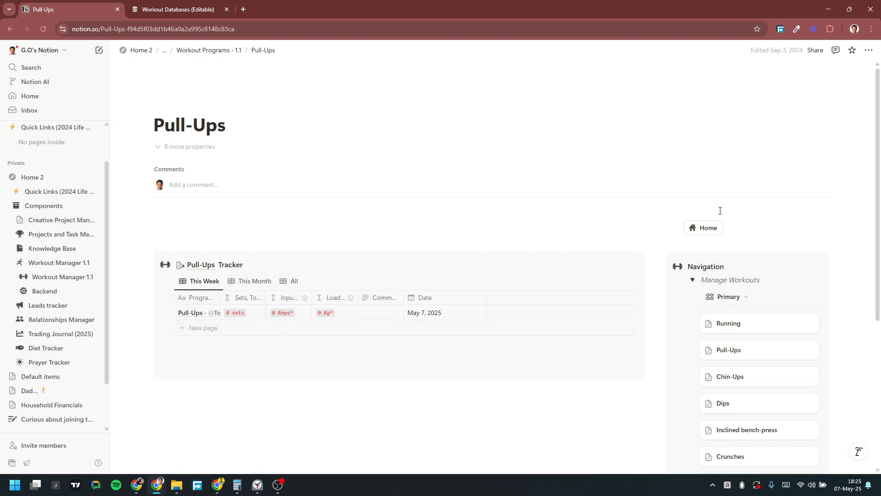
{"action": "left_click", "coordinate": [703, 227]}
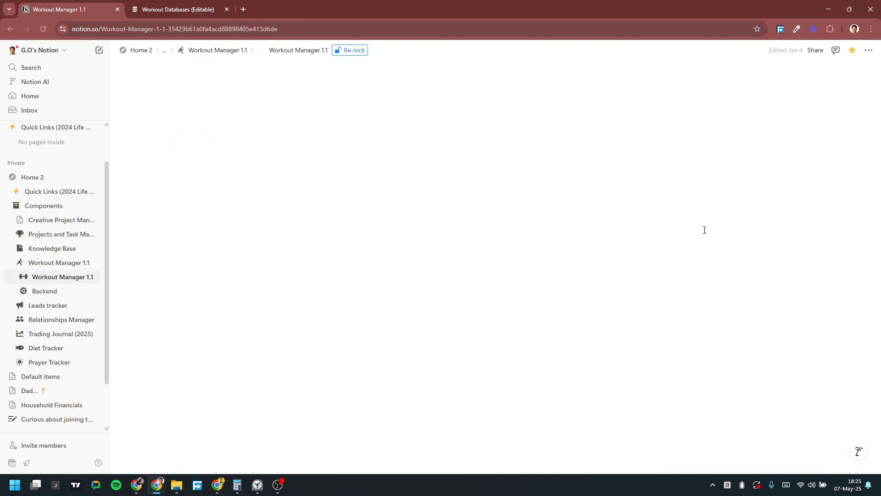
Step: Inspect the automation behind the Primary Workouts Running entry button
{"action": "scroll", "coordinate": [383, 205], "scroll_direction": "down", "scroll_amount": 2}
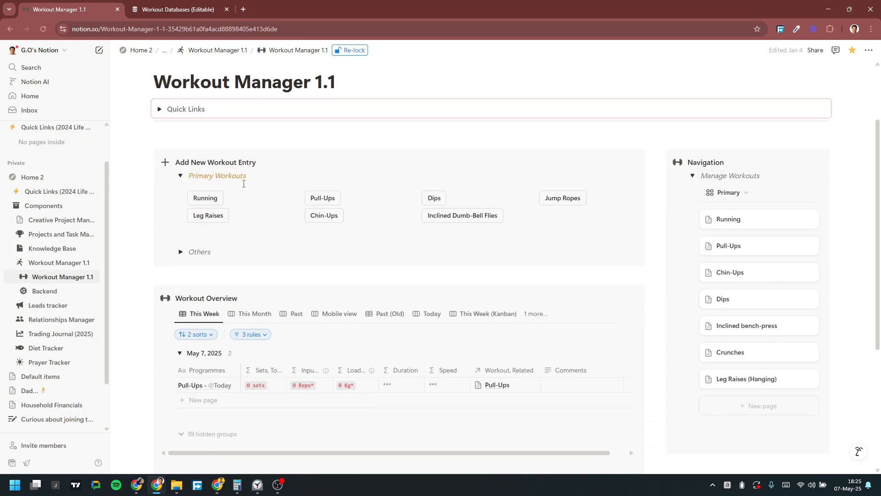
{"action": "left_click", "coordinate": [180, 173]}
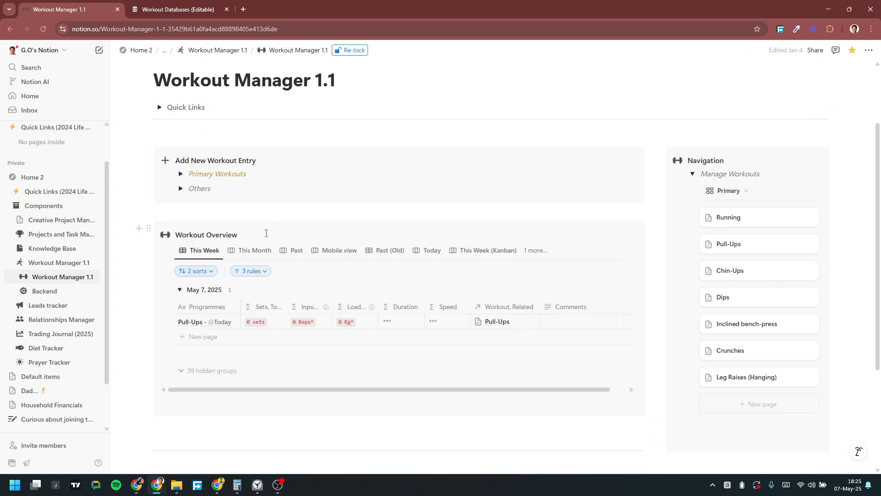
{"action": "left_click", "coordinate": [180, 173]}
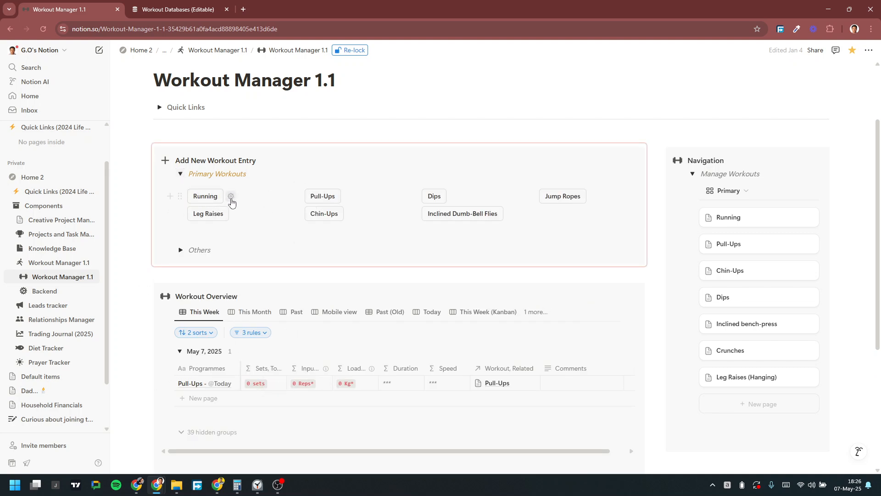
{"action": "left_click", "coordinate": [231, 197]}
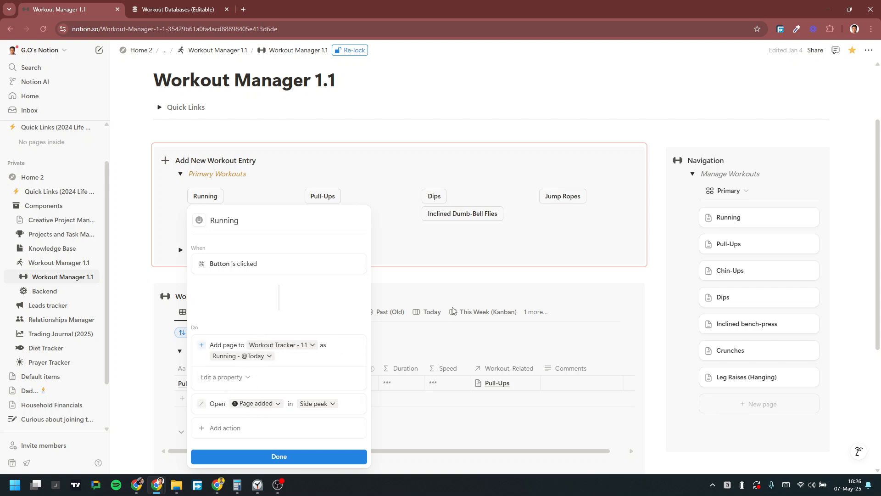
{"action": "left_click", "coordinate": [475, 278]}
Step: Browse the list of workout entry templates under the New dropdown
{"action": "mouse_move", "coordinate": [568, 358]}
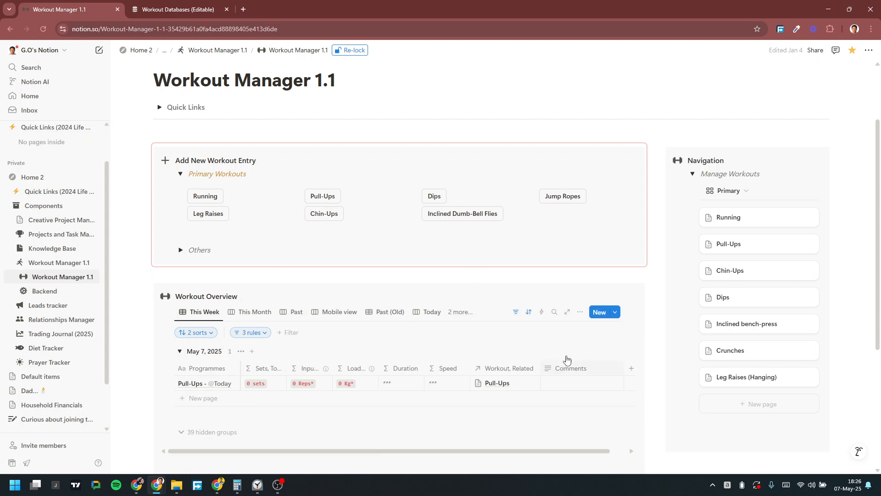
{"action": "left_click", "coordinate": [615, 313]}
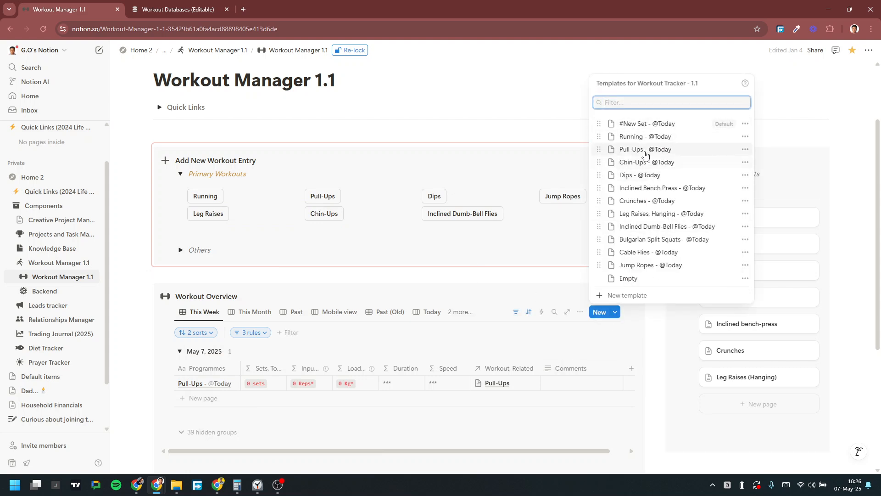
{"action": "left_click", "coordinate": [437, 263]}
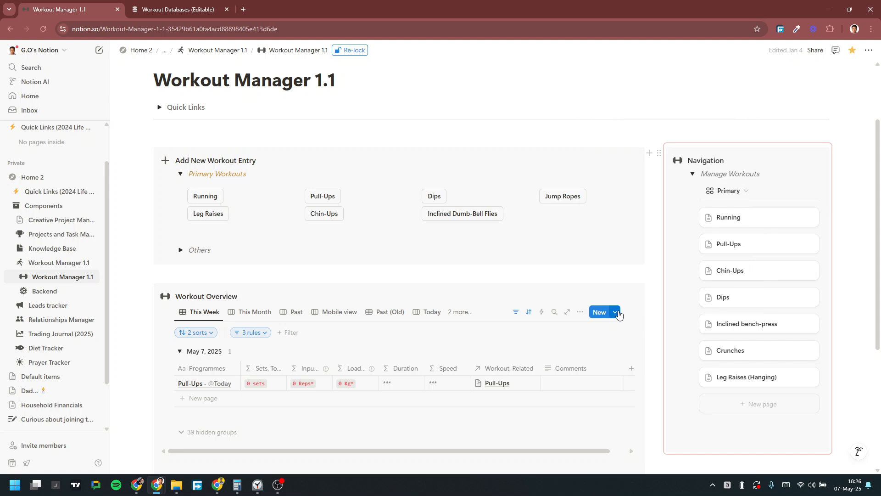
{"action": "left_click", "coordinate": [615, 313]}
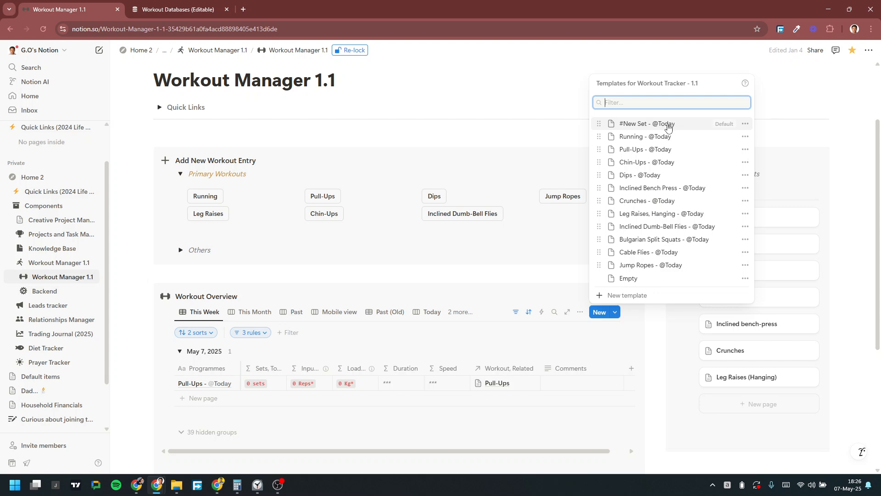
{"action": "left_click", "coordinate": [311, 283]}
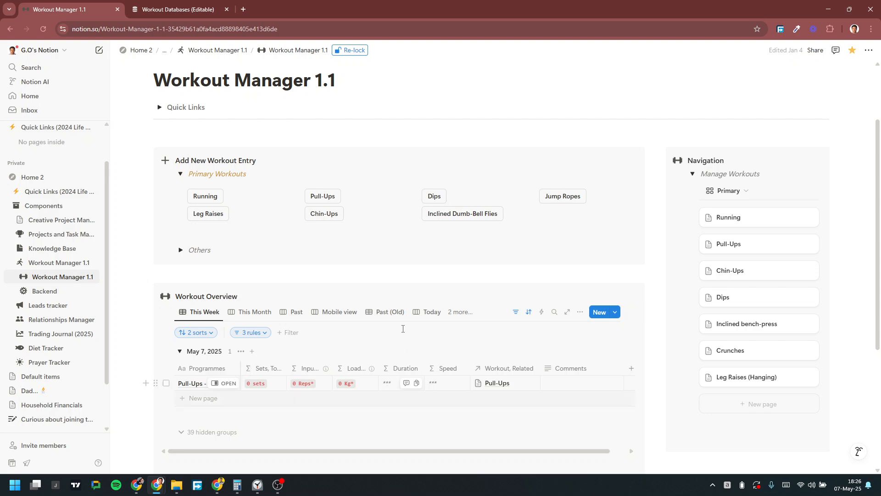
Step: Delete the May 7, 2025 Pull-Ups entry and collapse Primary Workouts
{"action": "left_click", "coordinate": [156, 384]}
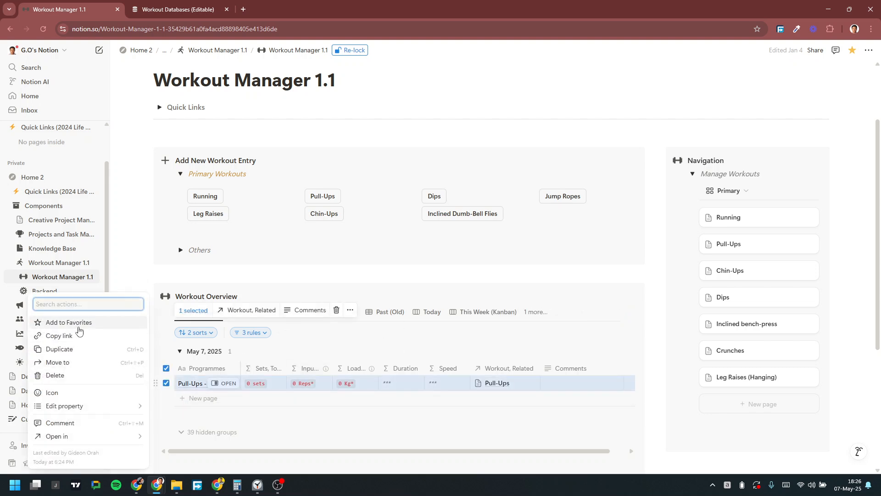
{"action": "left_click", "coordinate": [77, 380]}
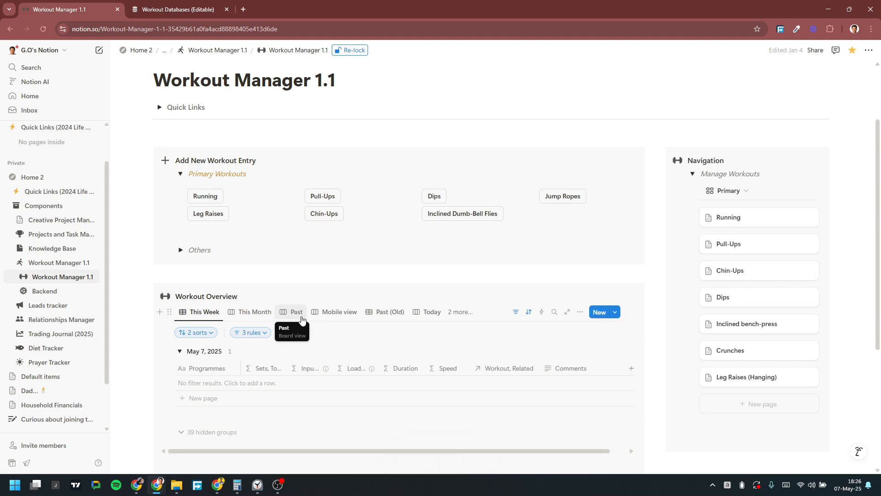
{"action": "left_click", "coordinate": [180, 175]}
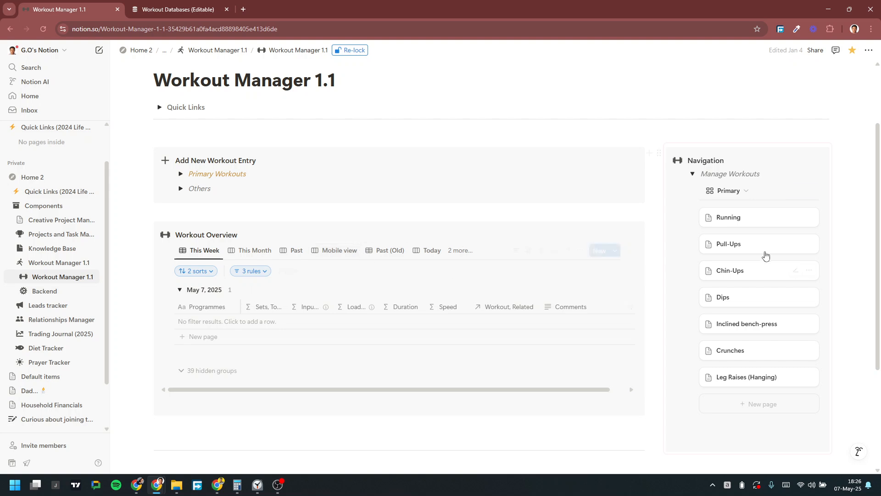
Step: On the Running page, widen the Programmes column slightly, check the December 31 run's date, and return Home
{"action": "left_click", "coordinate": [758, 219]}
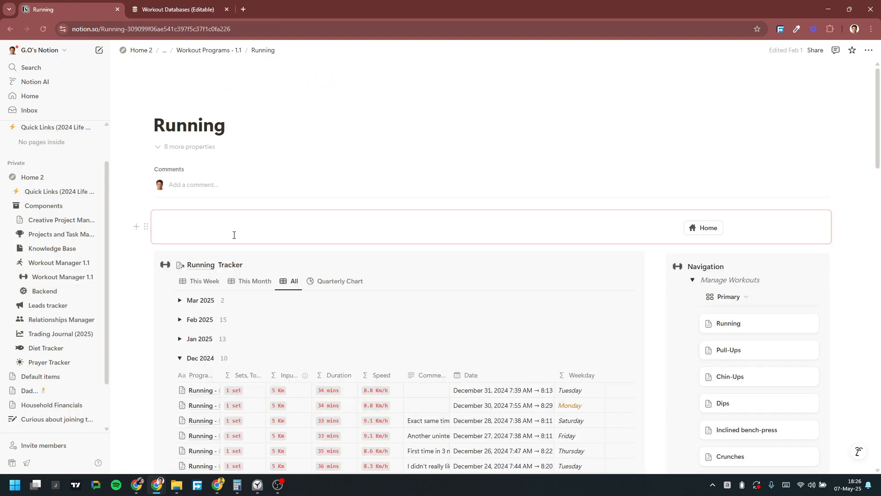
{"action": "scroll", "coordinate": [211, 183], "scroll_direction": "down", "scroll_amount": 3}
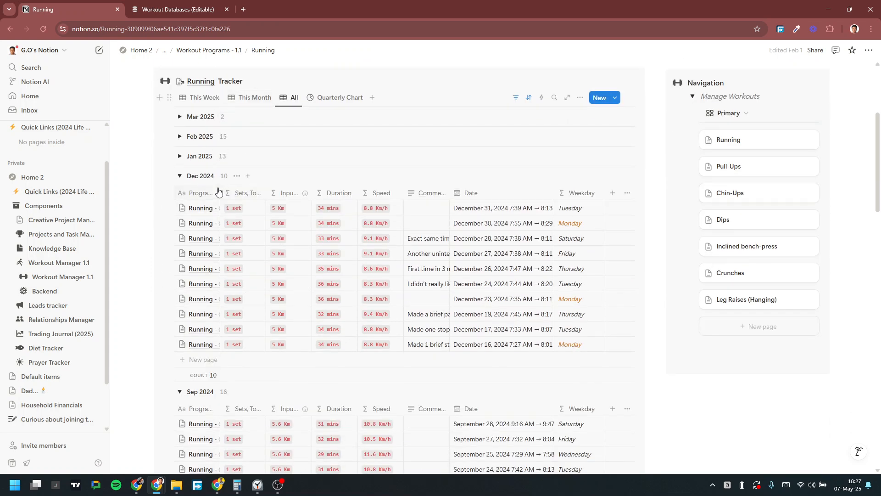
{"action": "left_click_drag", "start_coordinate": [221, 193], "coordinate": [300, 193]}
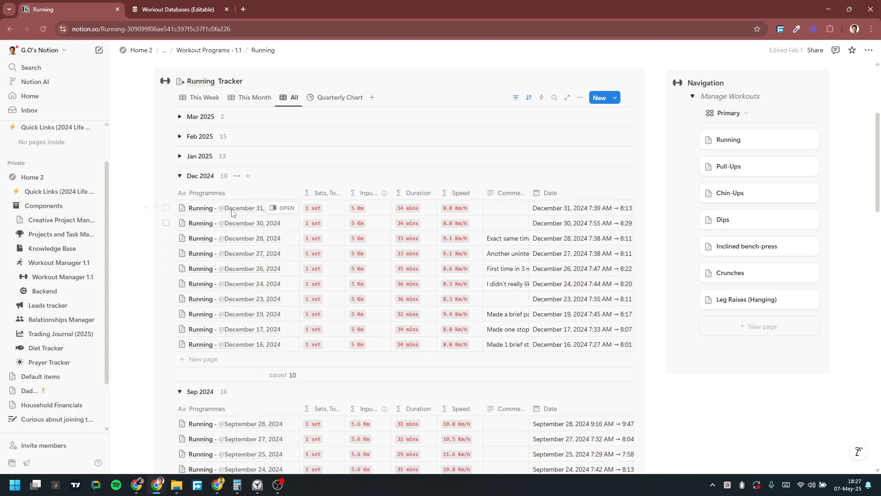
{"action": "left_click", "coordinate": [239, 210]}
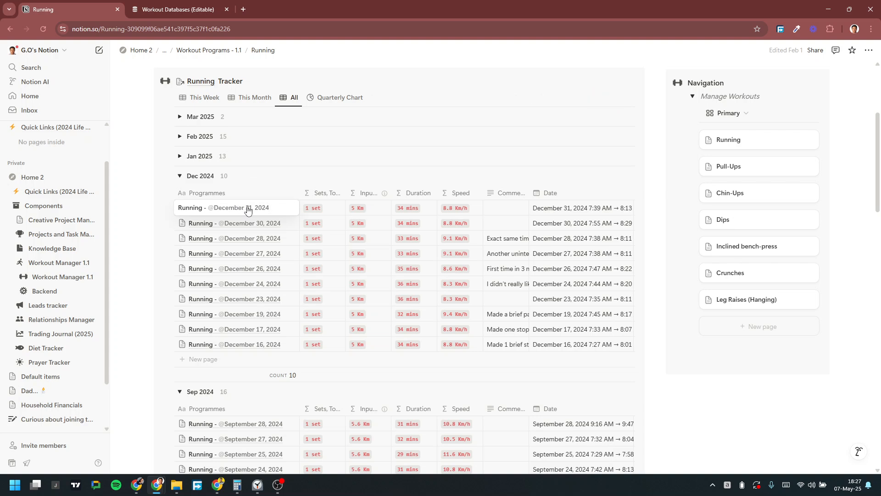
{"action": "left_click", "coordinate": [248, 209]}
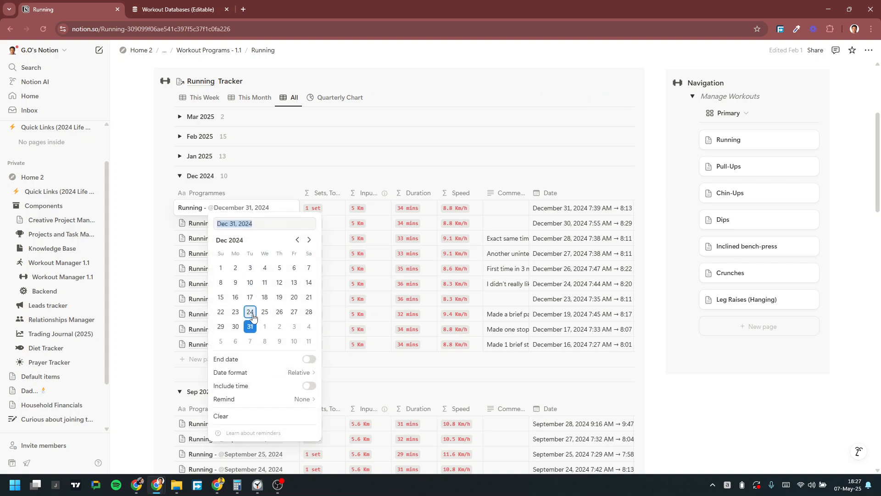
{"action": "left_click", "coordinate": [152, 195]}
{"action": "key", "text": "Escape"}
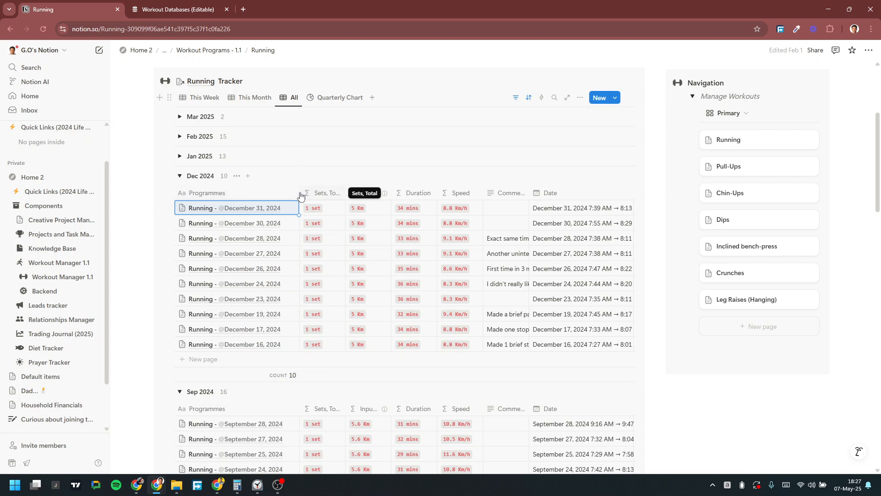
{"action": "left_click_drag", "start_coordinate": [266, 191], "coordinate": [246, 191]}
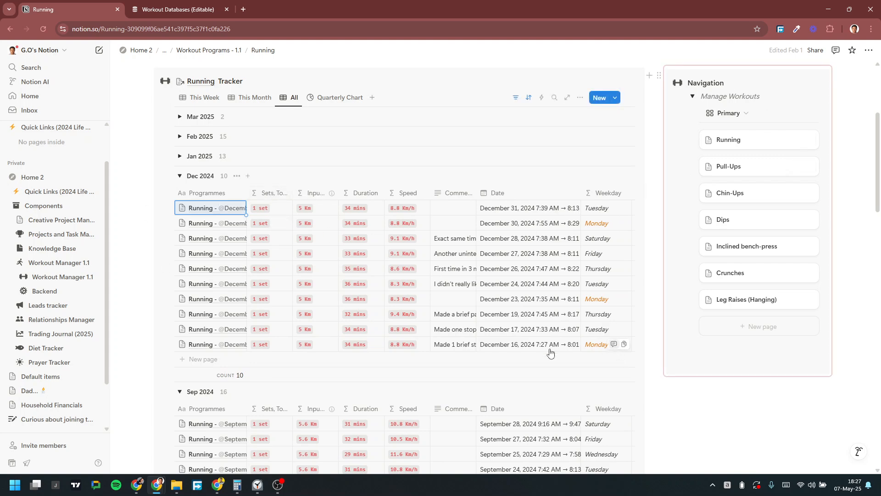
{"action": "scroll", "coordinate": [576, 293], "scroll_direction": "up", "scroll_amount": 4}
{"action": "left_click", "coordinate": [707, 228]}
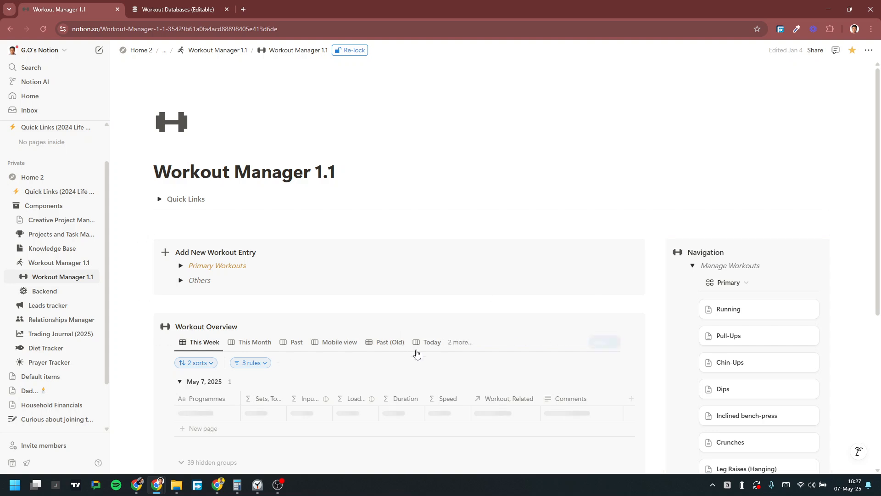
Step: Hide the sorts and rules bar in the Workout Overview's This Week view
{"action": "left_click", "coordinate": [516, 342]}
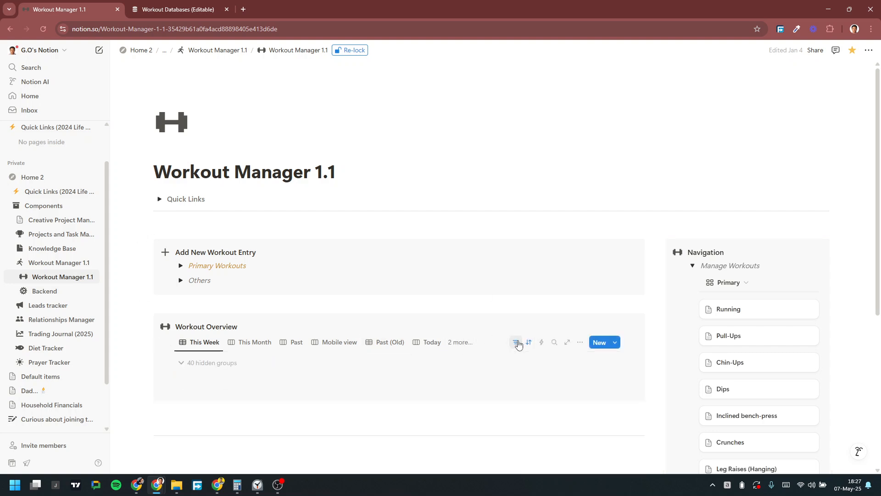
{"action": "left_click", "coordinate": [713, 485]}
{"action": "right_click", "coordinate": [731, 419]}
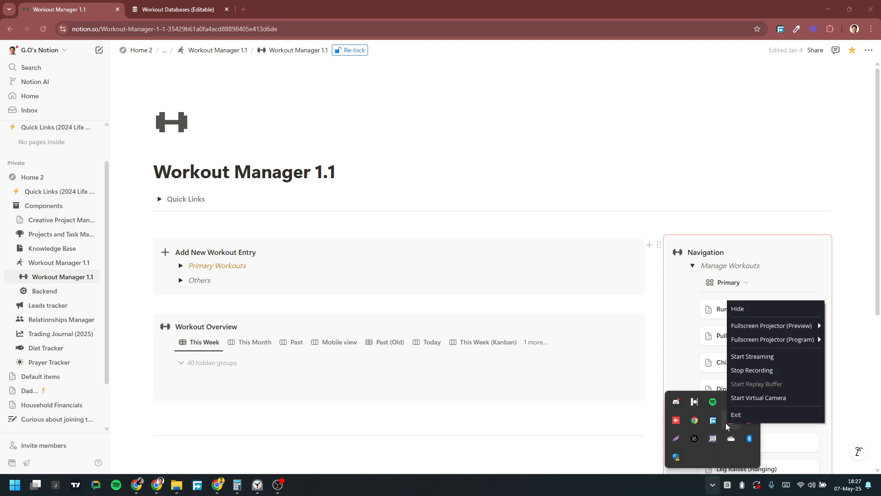